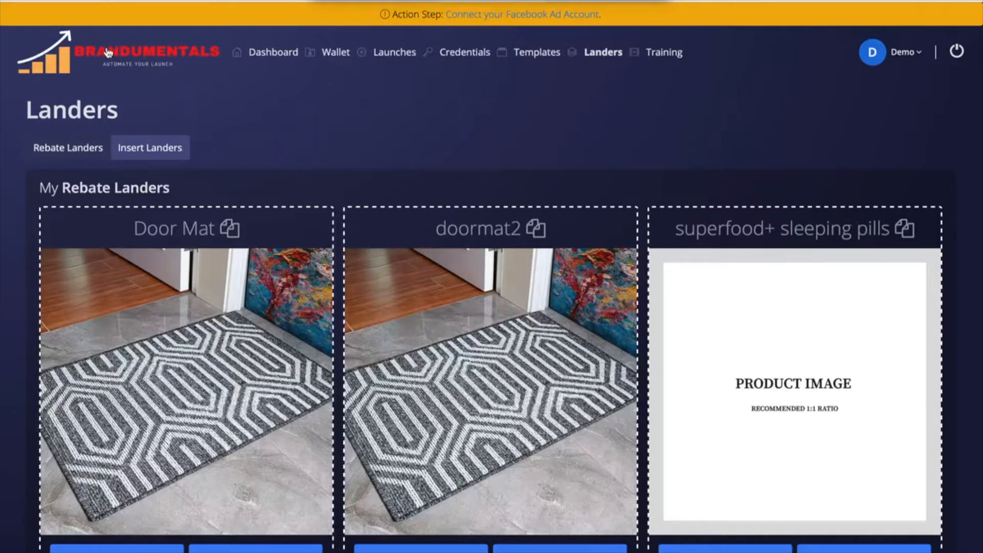
Step: Browse the Dashboard, Credentials and Wallet pages, ending on the Launches page
left_click(174, 69)
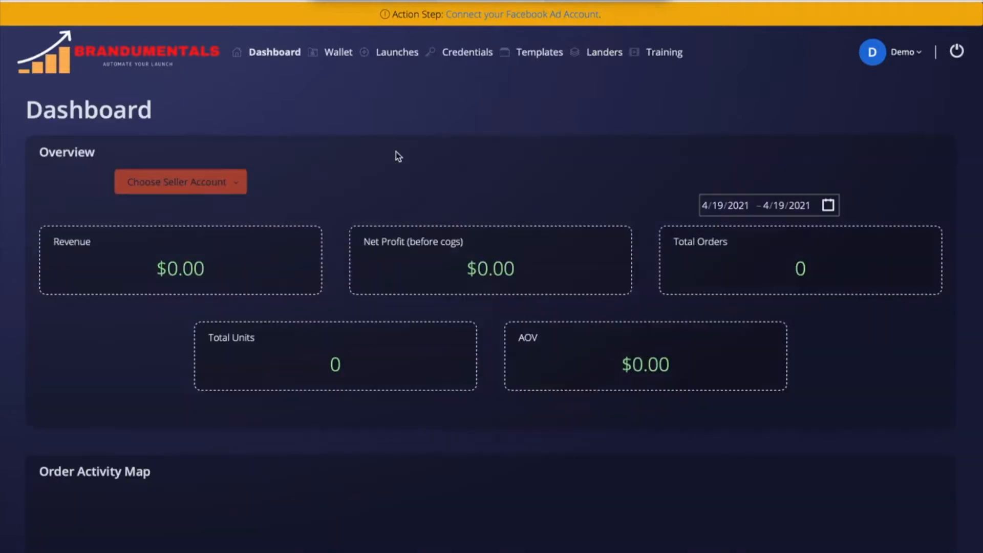
left_click(474, 57)
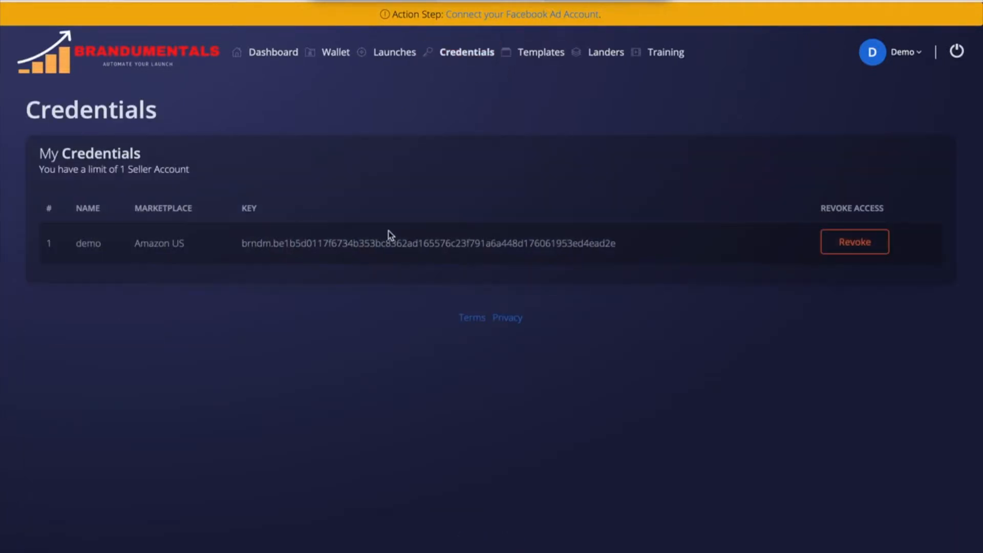
left_click(328, 58)
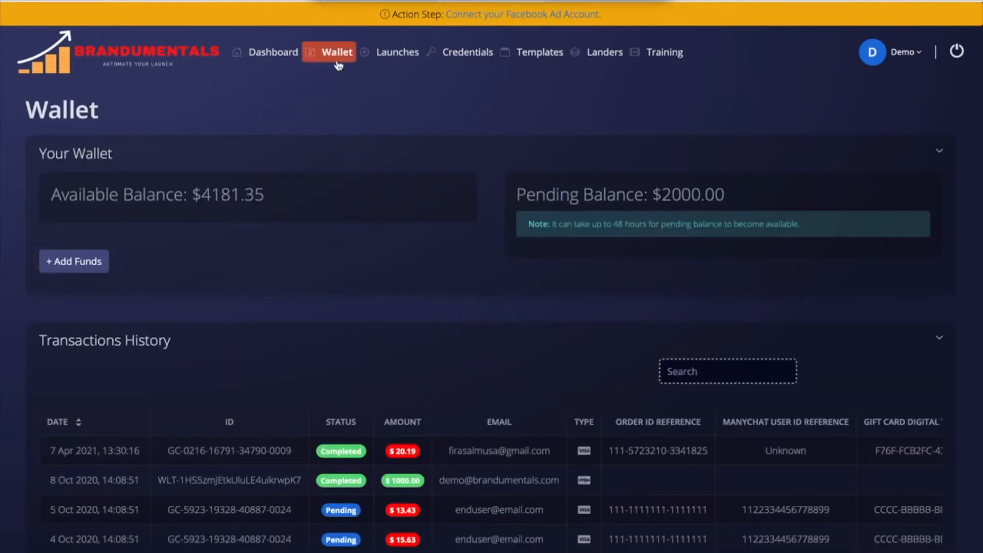
left_click(387, 59)
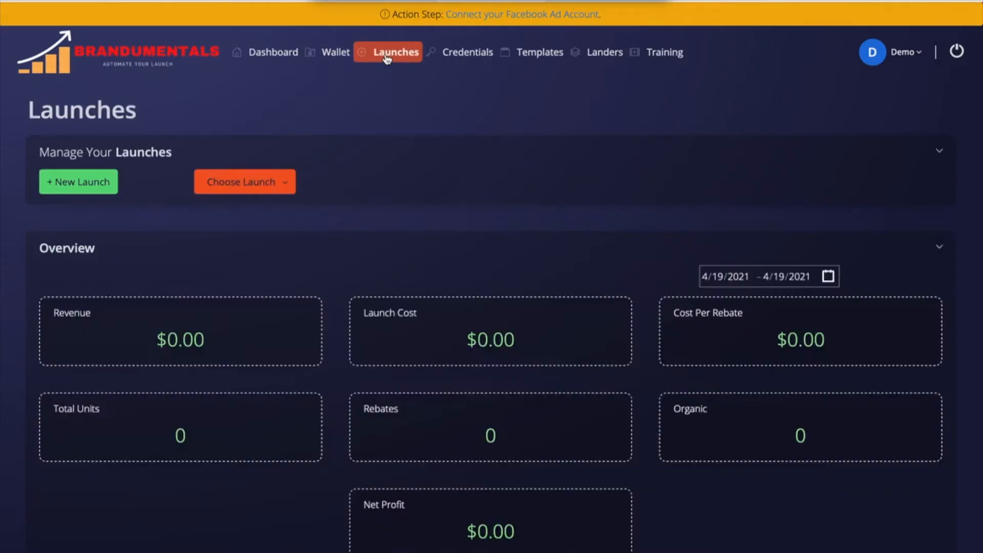
Step: Open and dismiss the New Launch form, then open and close the Choose Launch list
left_click(93, 192)
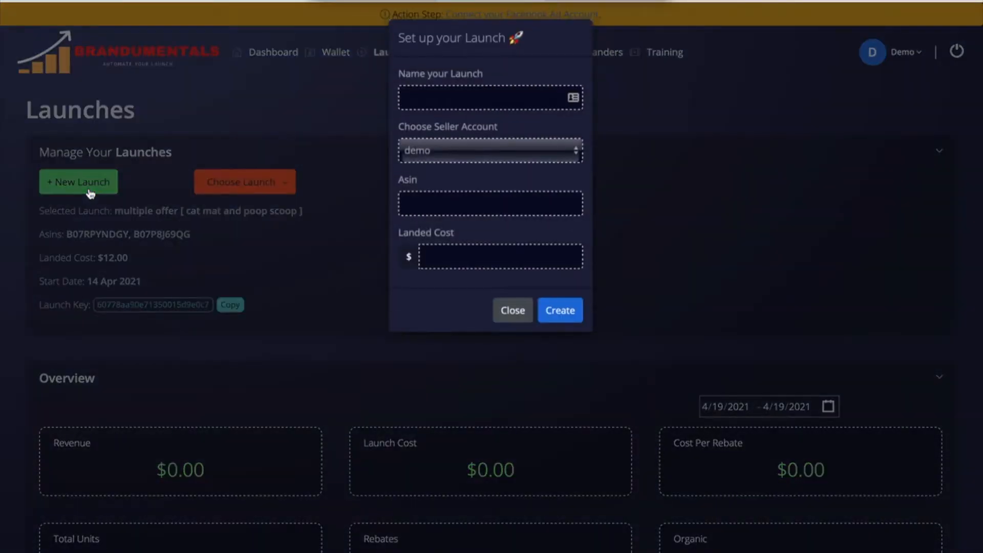
left_click(516, 315)
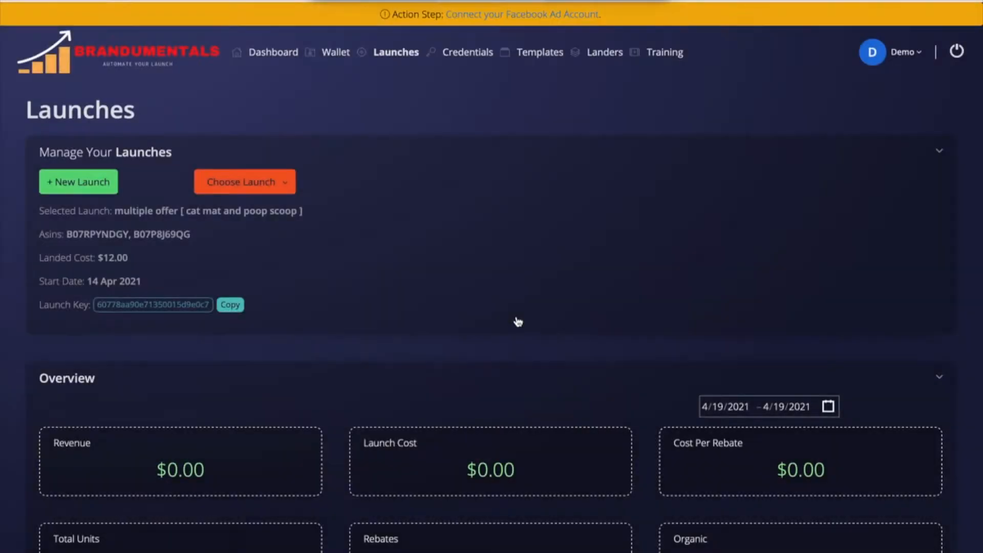
left_click(264, 185)
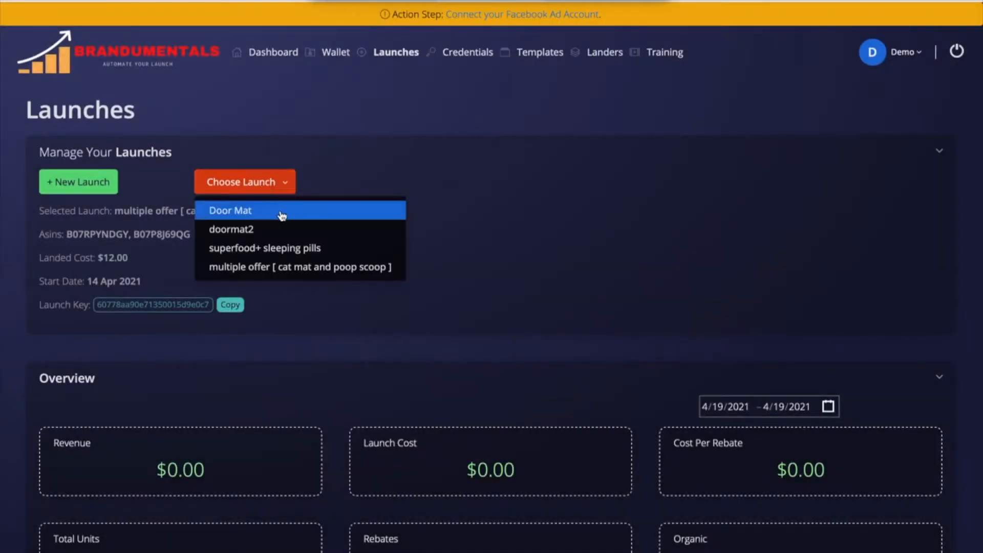
left_click(395, 135)
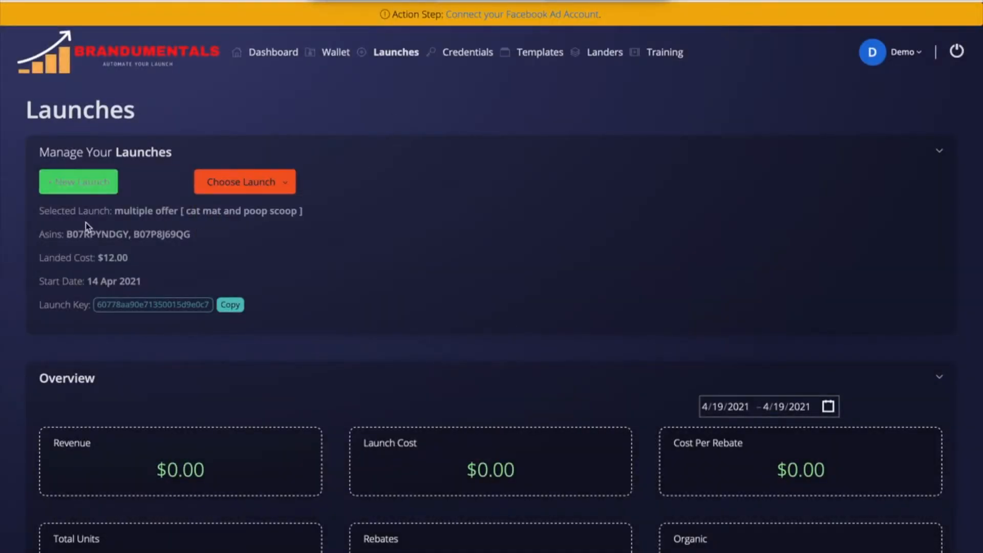
Step: Select the door mat ASIN B07RPYNDGY and reopen the New Launch setup form
left_click_drag(63, 234, 128, 234)
key("ctrl+c")
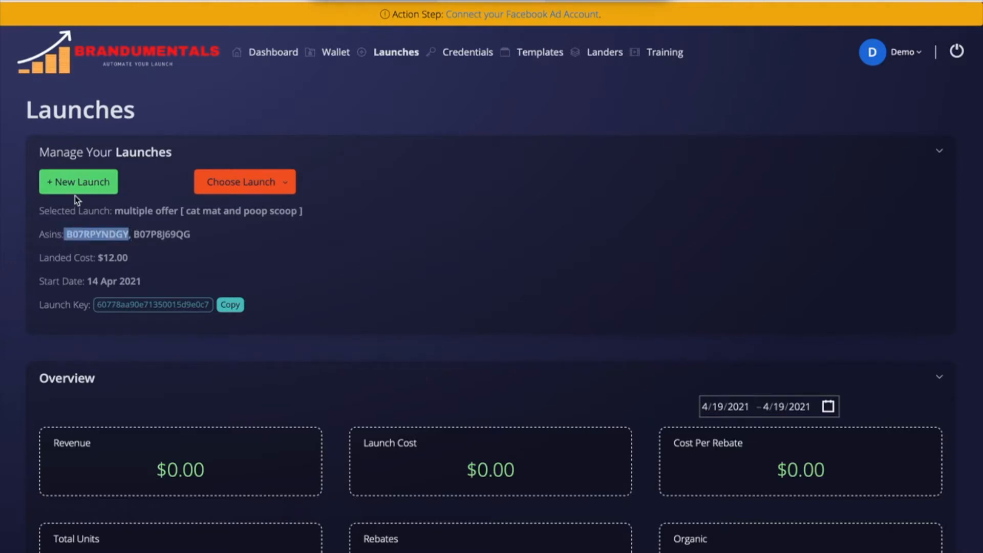
left_click(282, 229)
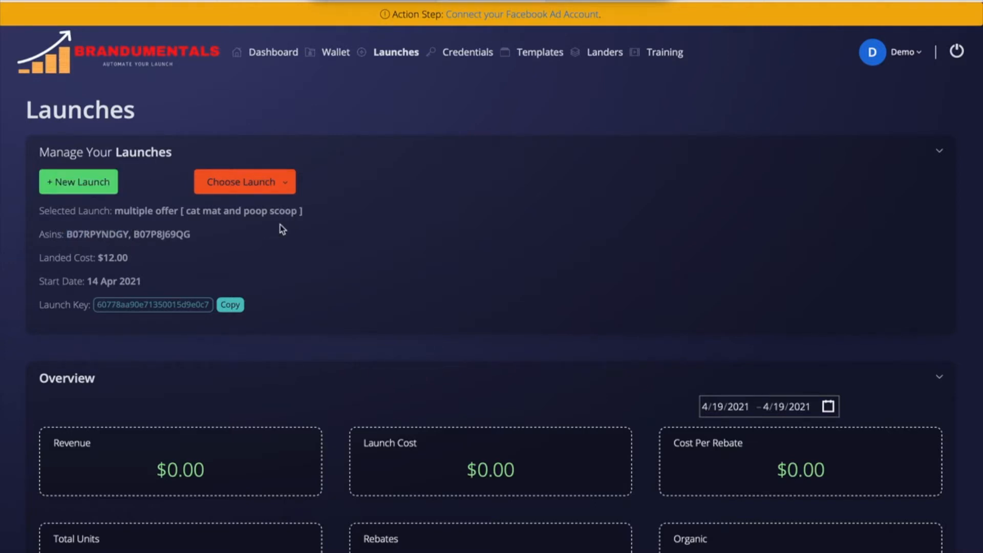
left_click(81, 184)
left_click(482, 97)
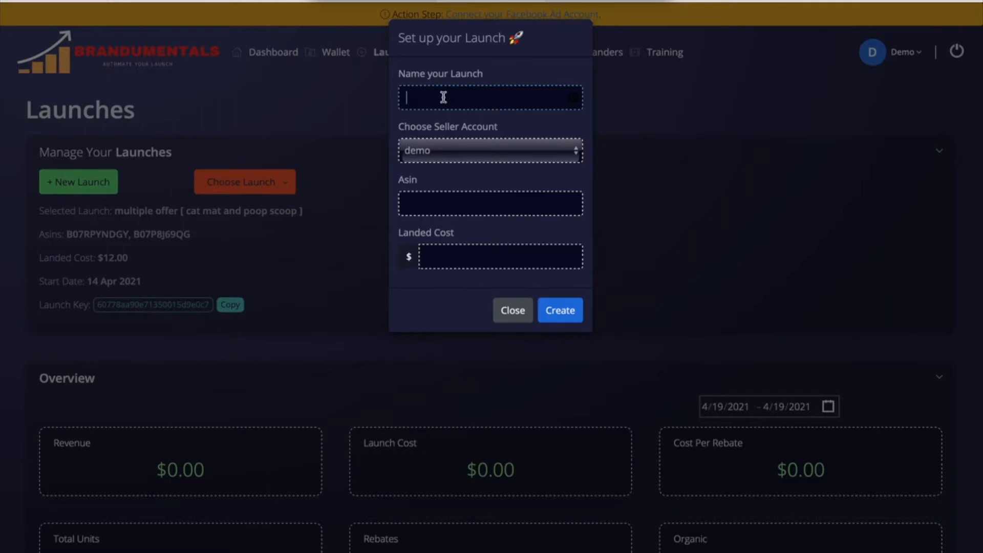
Step: Name the launch DOOR MAT-100%-FB plus the owner's name, dropping the trailing 20
type("DOOR MAT-100%")
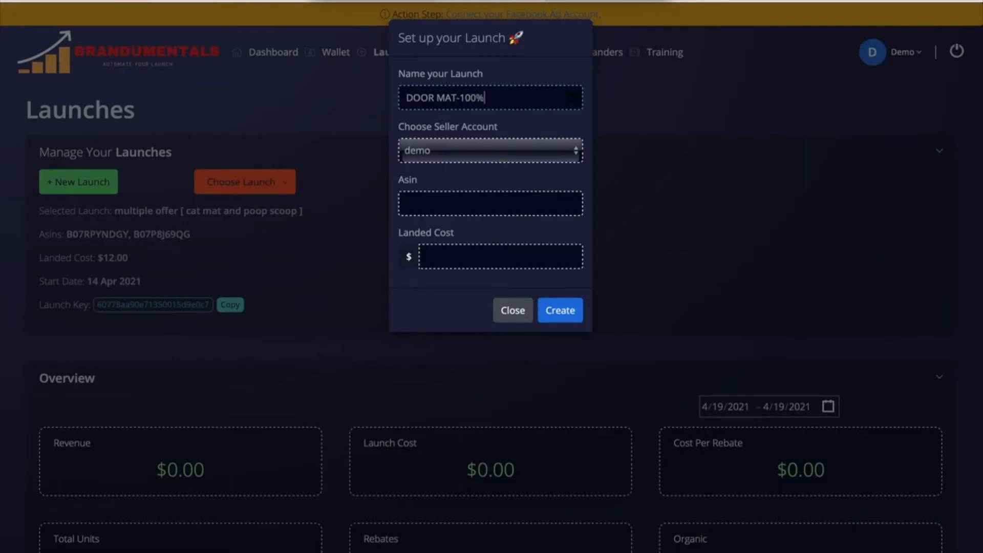
type("-FB-FERAS-20")
key("BackSpace")
key("BackSpace")
left_click(470, 97)
double_click(466, 97)
left_click(496, 98)
Step: Keep demo as seller account, paste ASIN B07RPYNDGY and enter landed cost 3
left_click(533, 149)
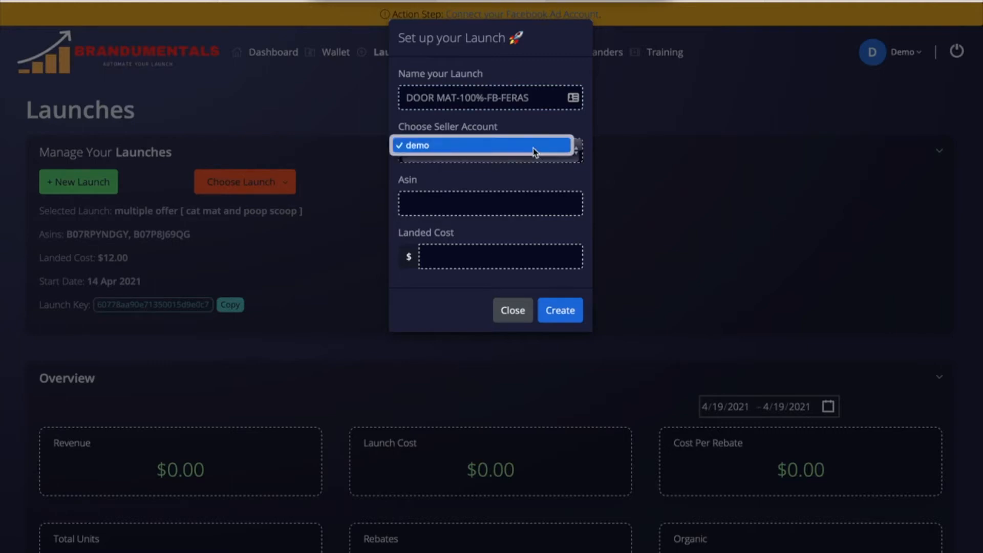
left_click(529, 119)
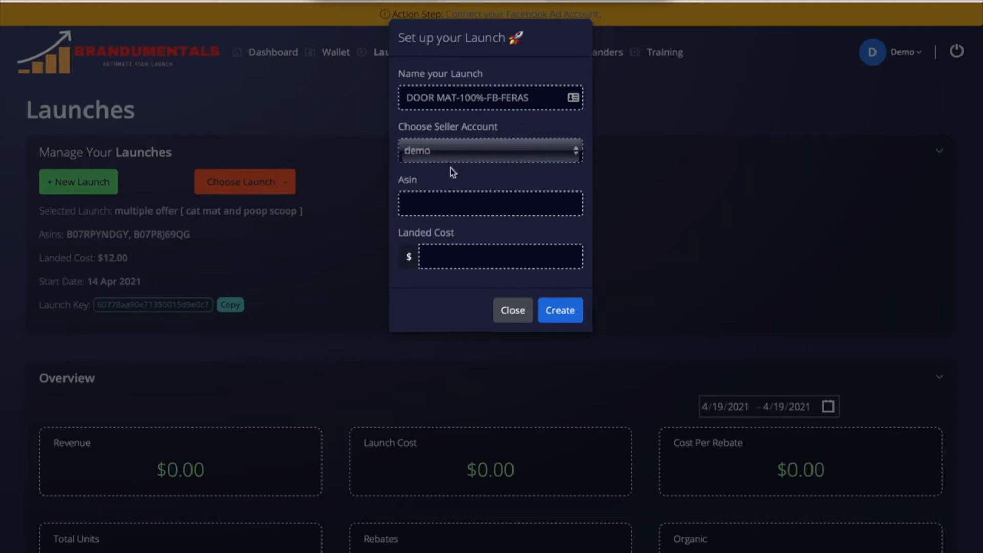
left_click(442, 204)
key("ctrl+v")
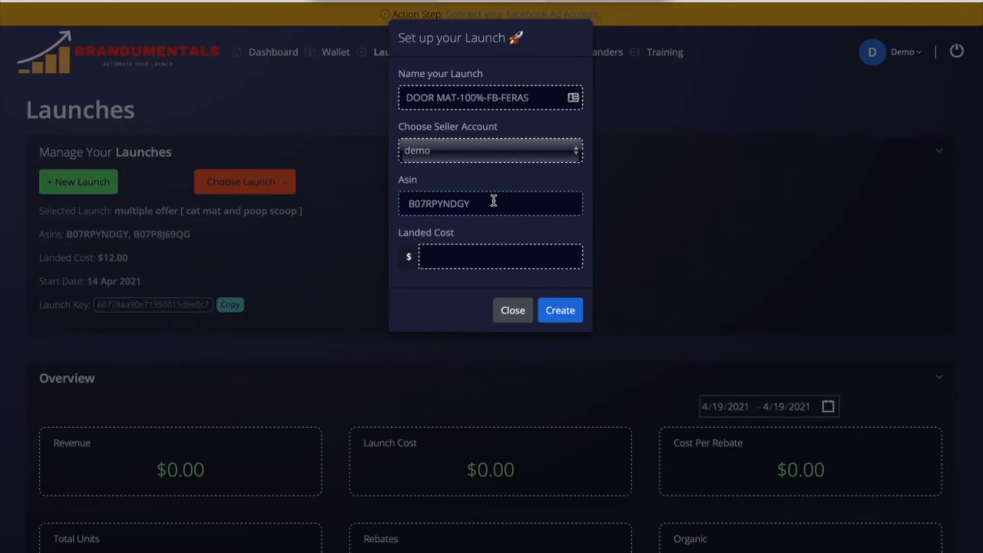
left_click(462, 255)
type("3")
Step: Create the launch, rechecking the ASIN after the first attempt is rejected
left_click(563, 313)
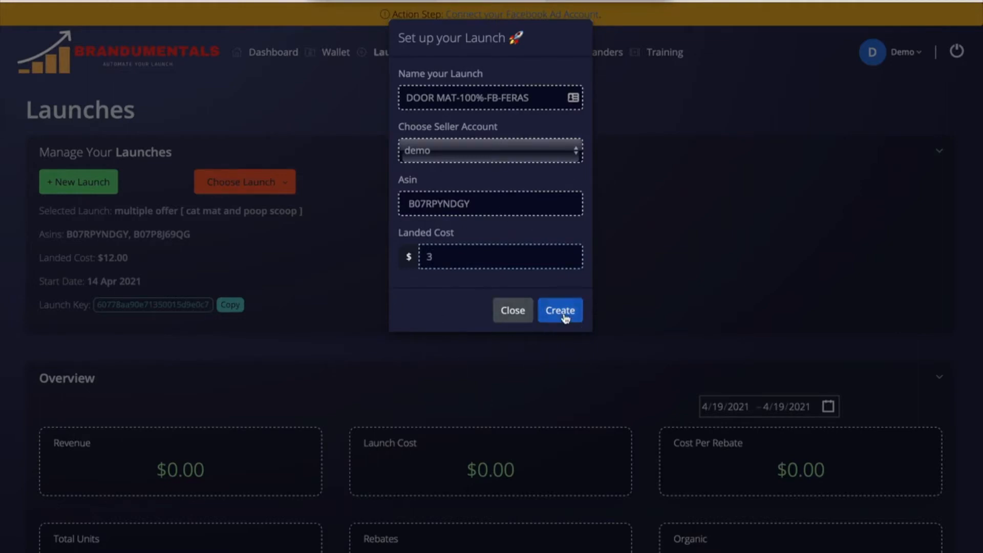
left_click(493, 205)
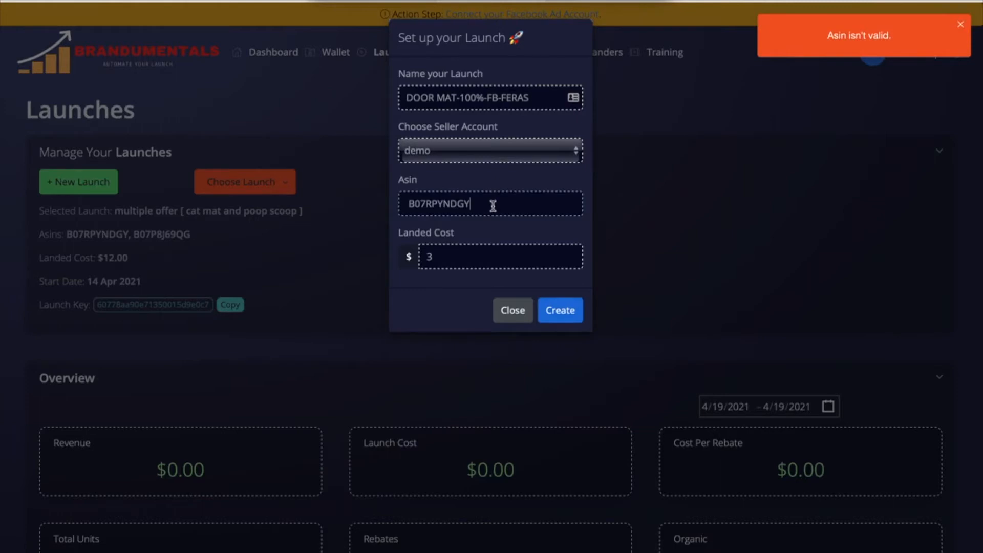
key("Left")
key("Left")
key("Left")
key("Left")
key("Left")
key("Left")
key("Left")
key("Left")
key("Left")
key("Left")
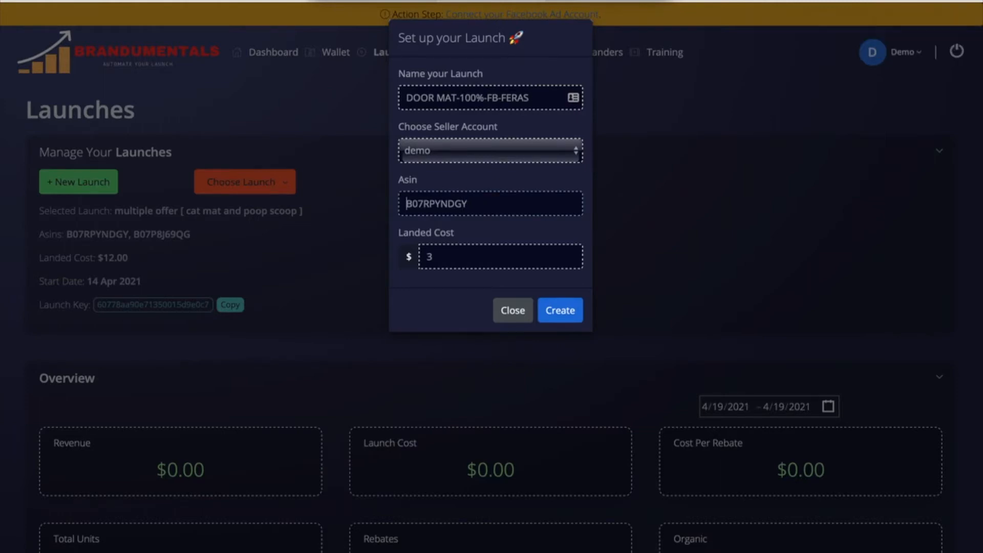
left_click(566, 312)
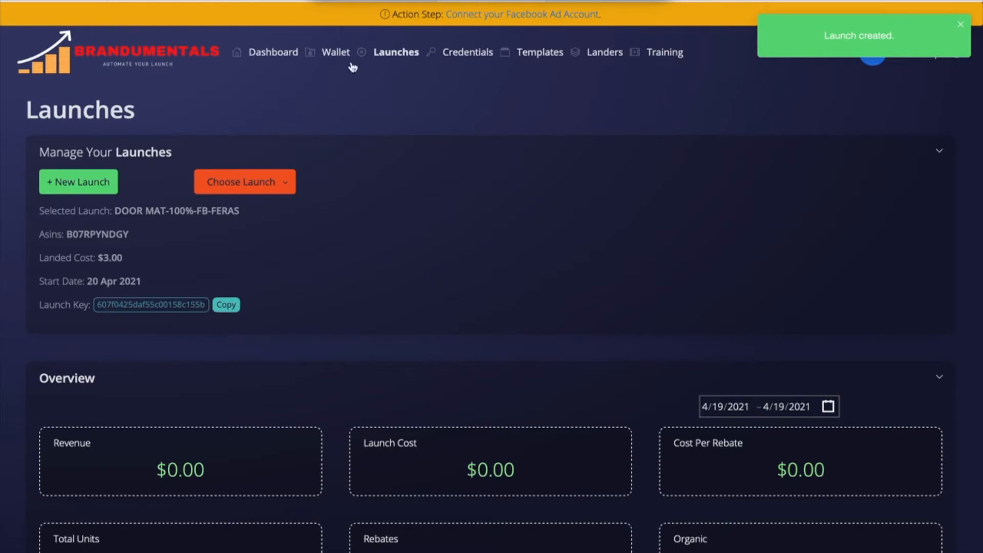
Step: Go to the Landers page, switch between Insert and Rebate Landers, and scroll the list
left_click(396, 52)
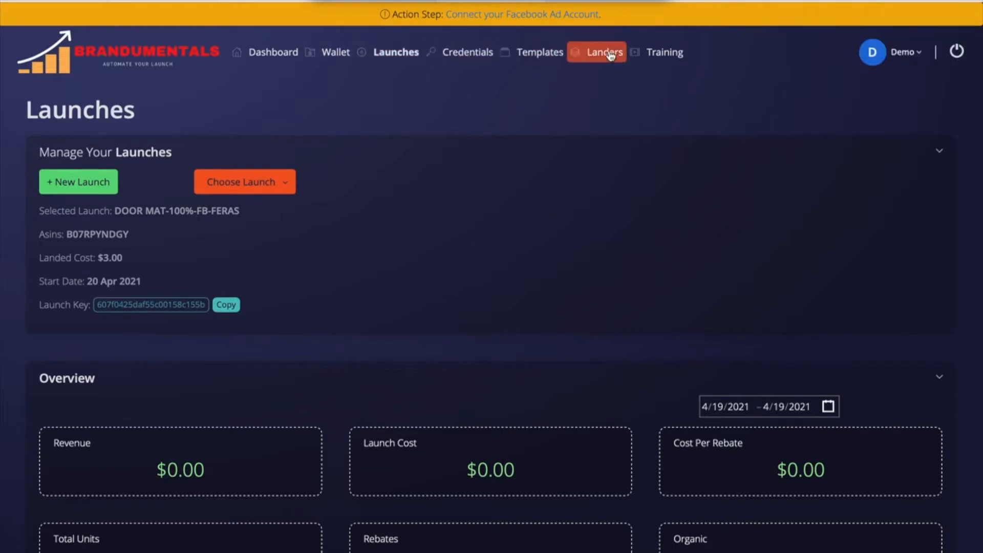
left_click(609, 54)
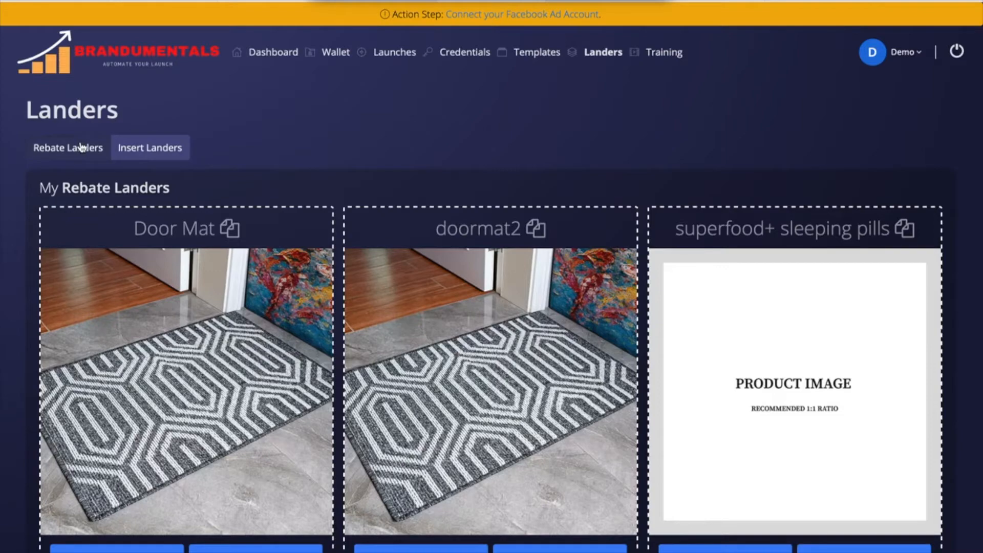
left_click(123, 148)
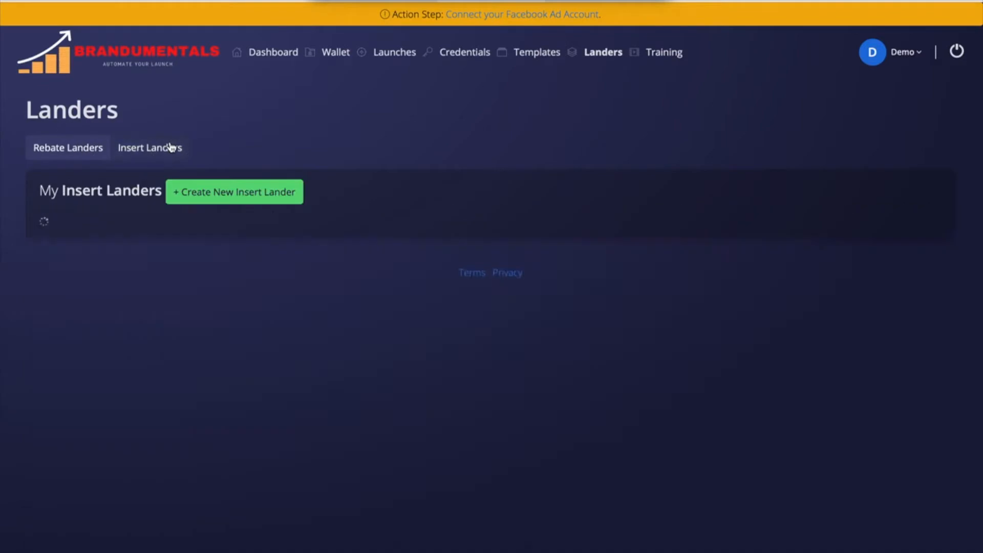
left_click(74, 153)
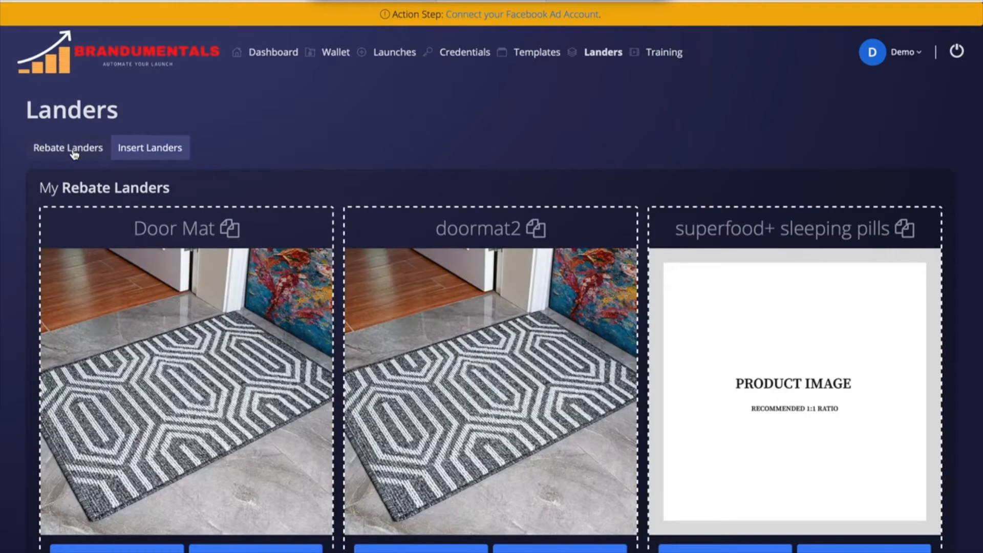
scroll(325, 103, "down", 4)
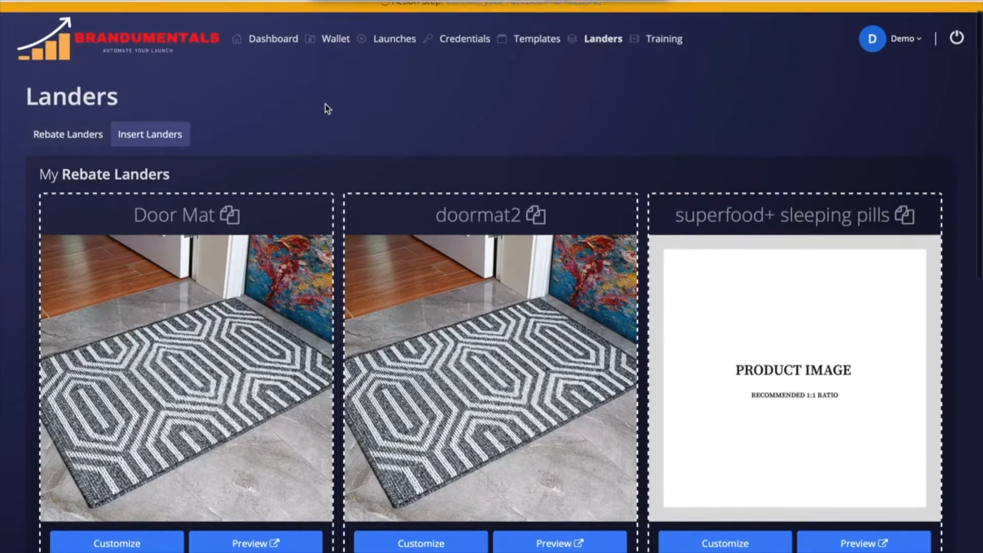
scroll(324, 103, "down", 6)
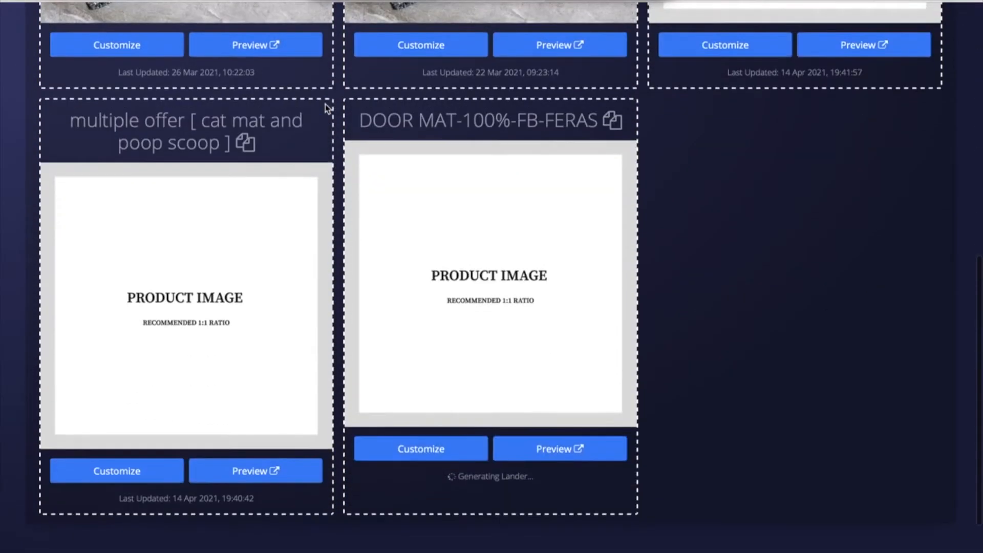
scroll(325, 102, "up", 1)
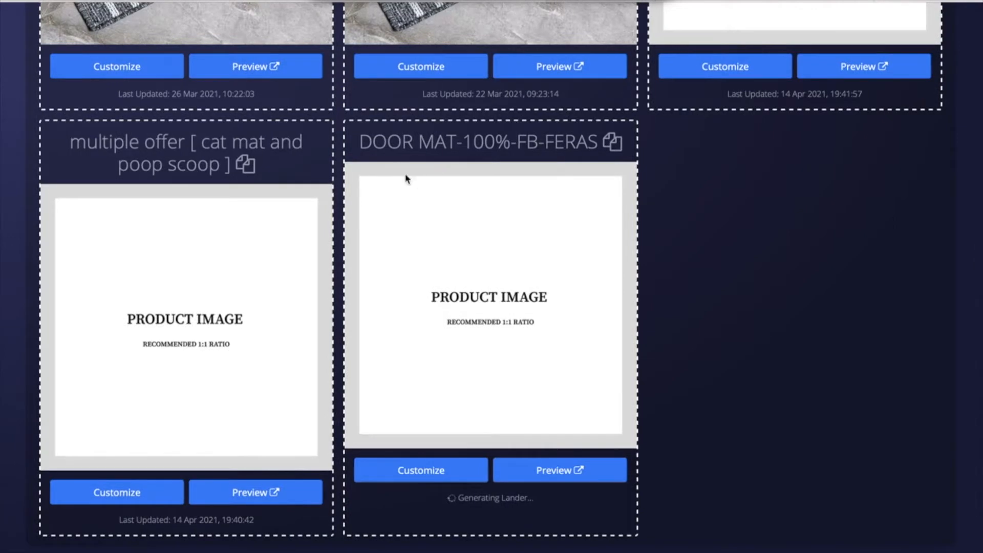
Step: Inspect the new door mat lander's settings and its Generating Lander status
left_click_drag(372, 141, 588, 142)
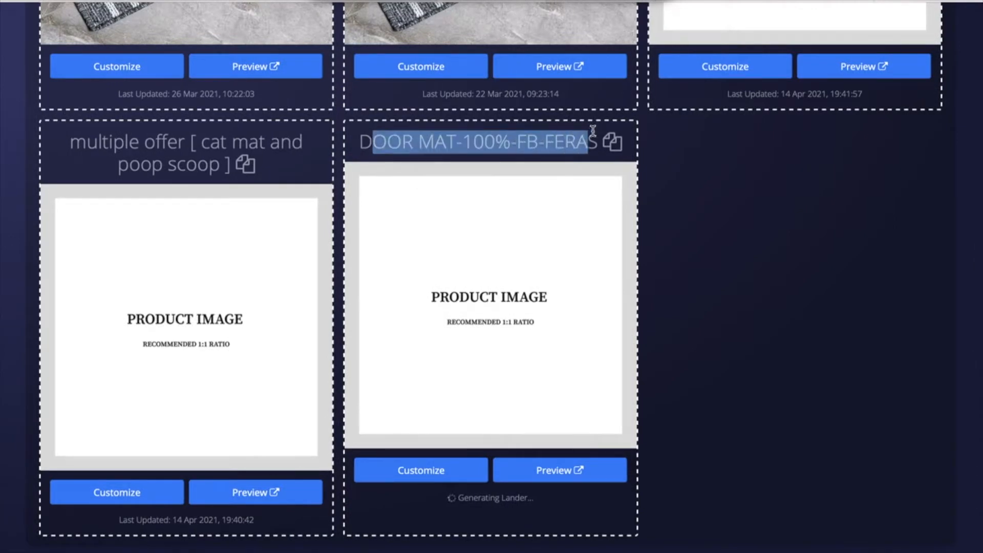
left_click(415, 158)
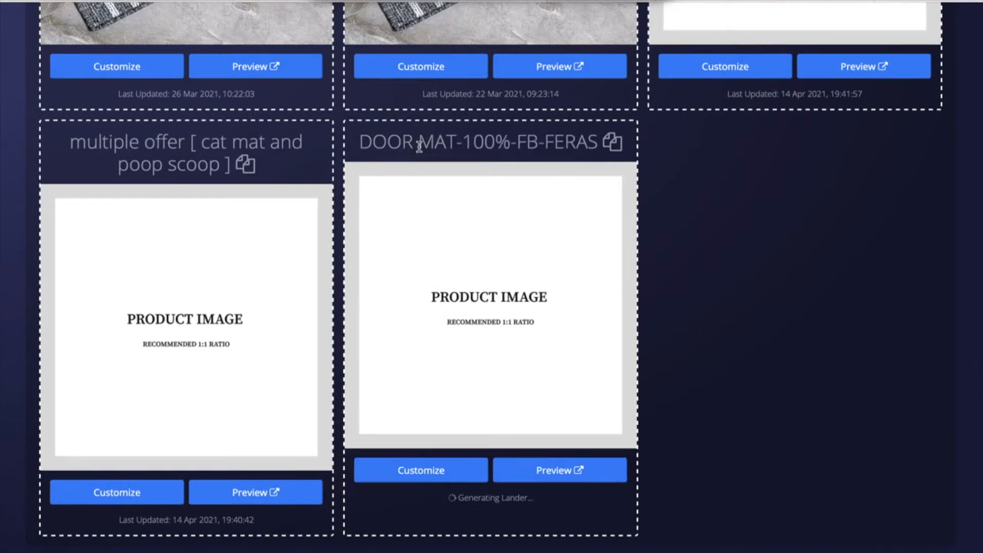
left_click(442, 471)
left_click(563, 390)
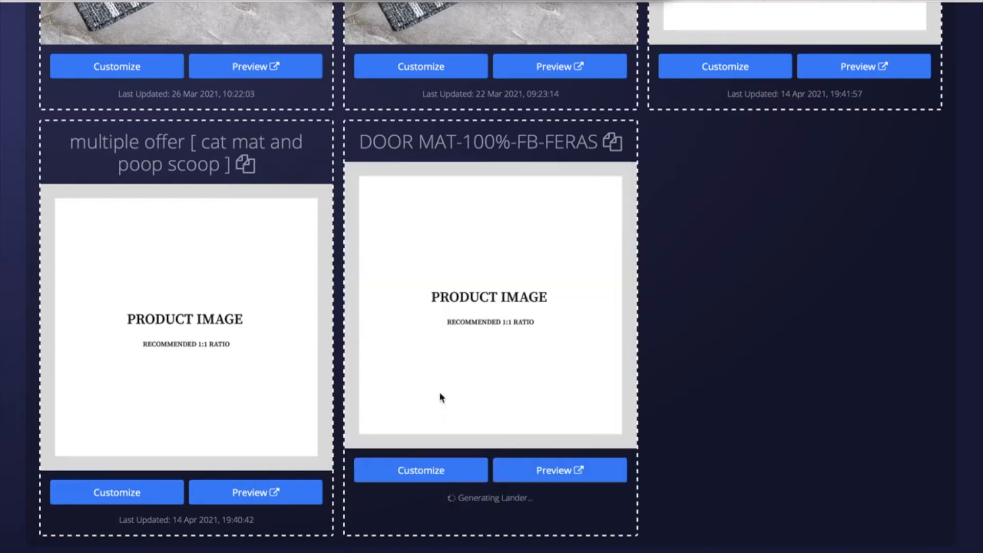
left_click_drag(445, 498, 550, 503)
Step: Replace the lander's product name with 'The best door mat by mats for you'
left_click(444, 470)
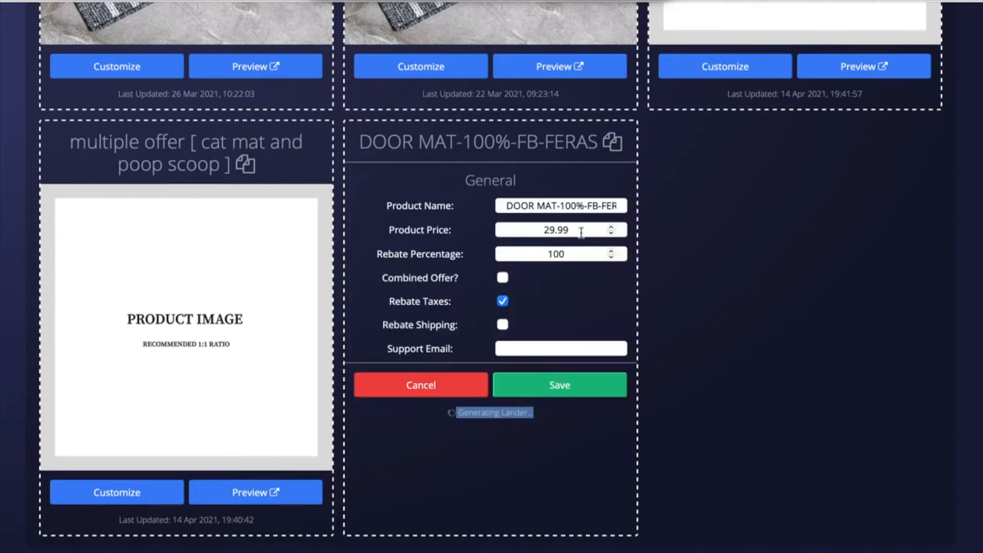
triple_click(528, 205)
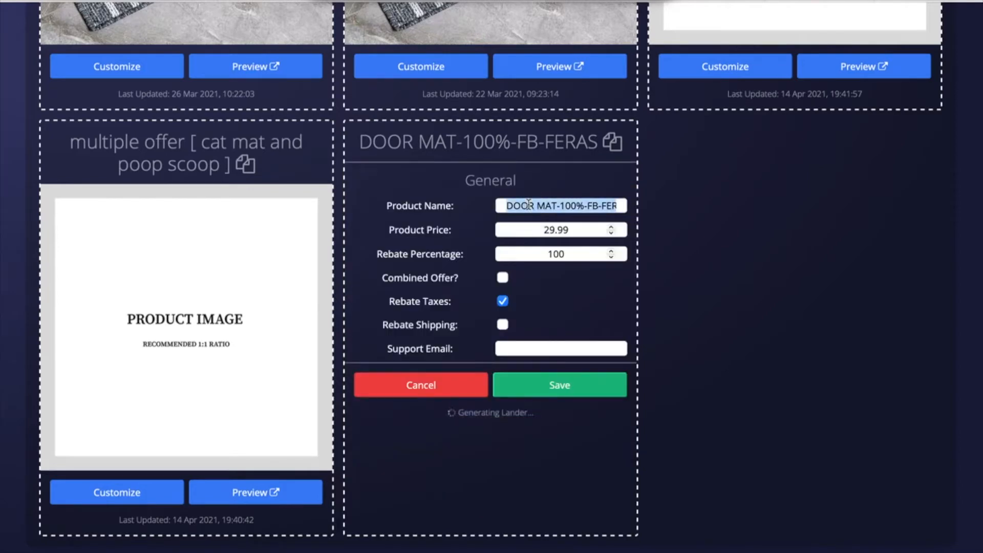
key("BackSpace")
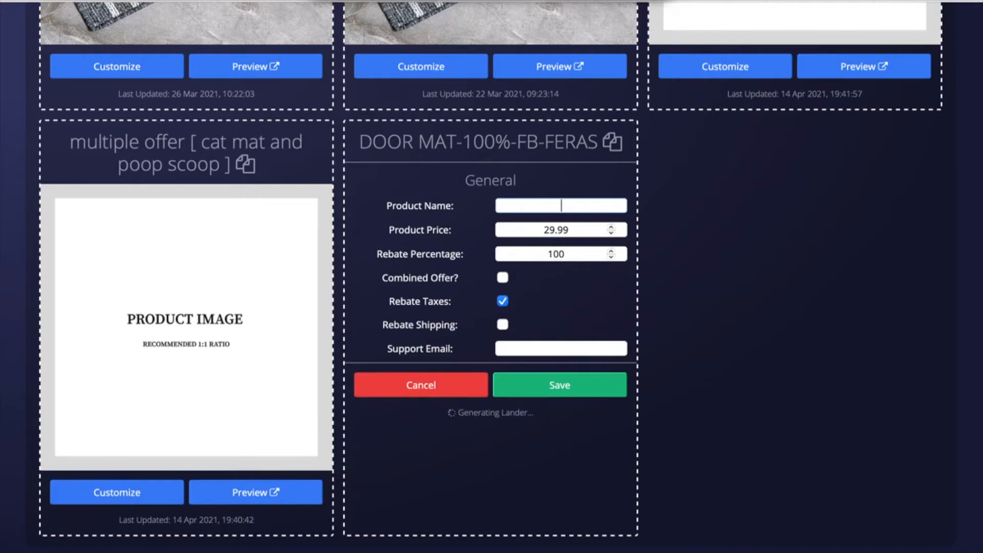
type("THE")
key("BackSpace")
key("BackSpace")
type("he best door mat ")
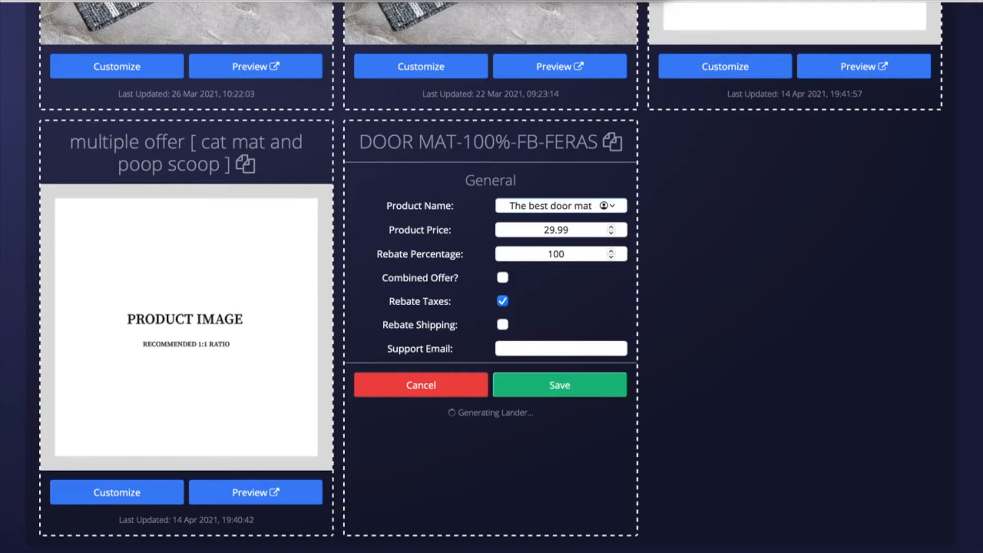
type("by")
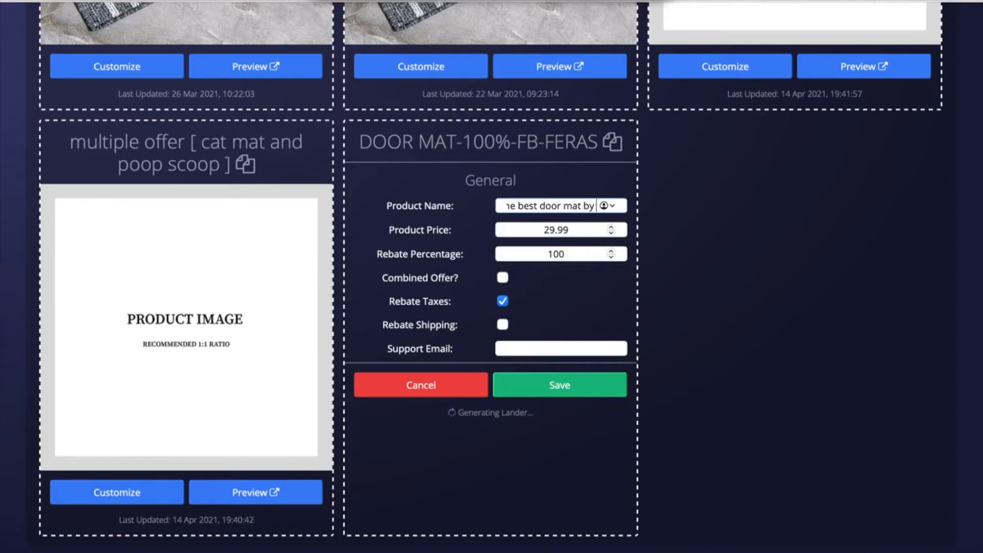
type("mats for you")
Step: Review the 29.99 price, rebate percentage and offer toggles, keeping combined offer off and taxes rebated
left_click(550, 232)
left_click_drag(593, 230, 510, 228)
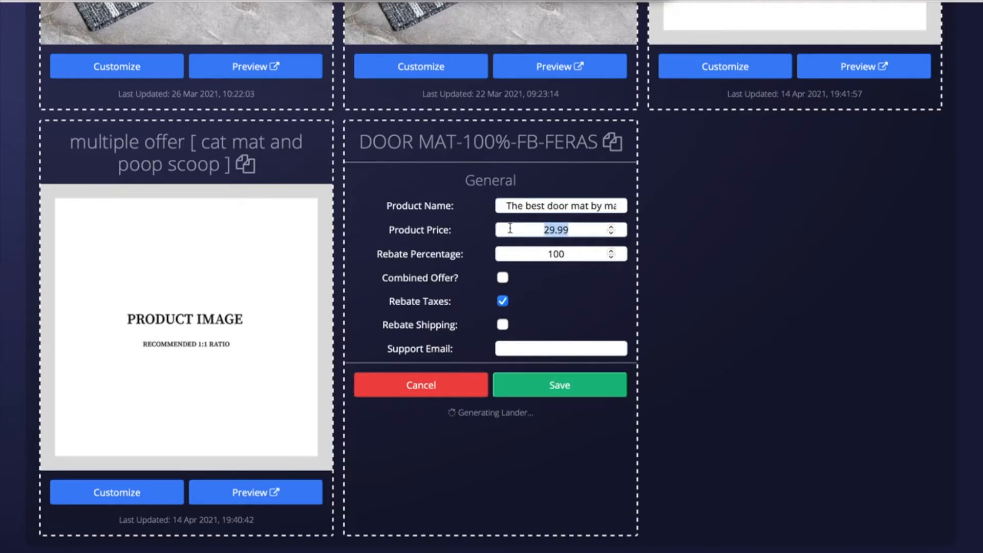
left_click(584, 258)
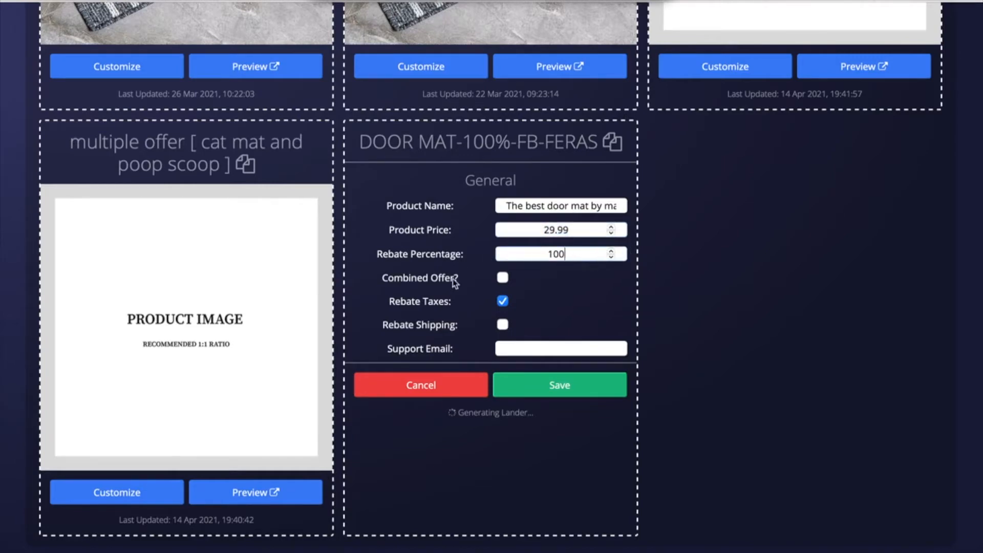
scroll(526, 277, "down", 1)
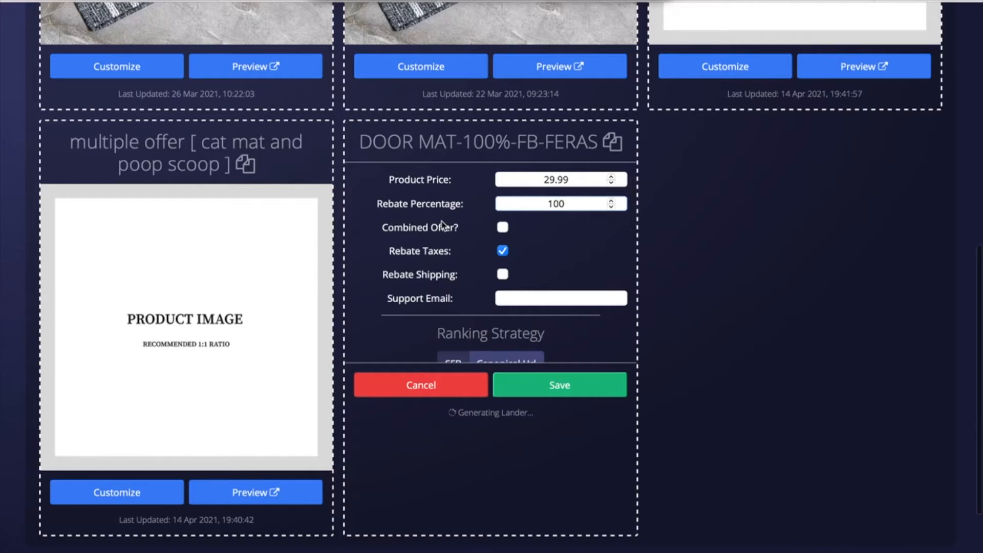
left_click_drag(388, 227, 464, 225)
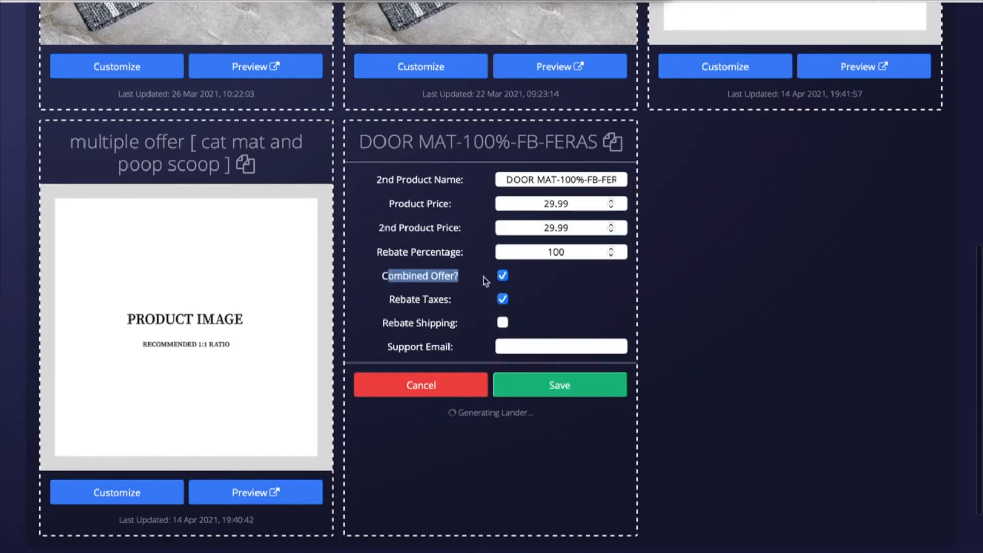
left_click(502, 276)
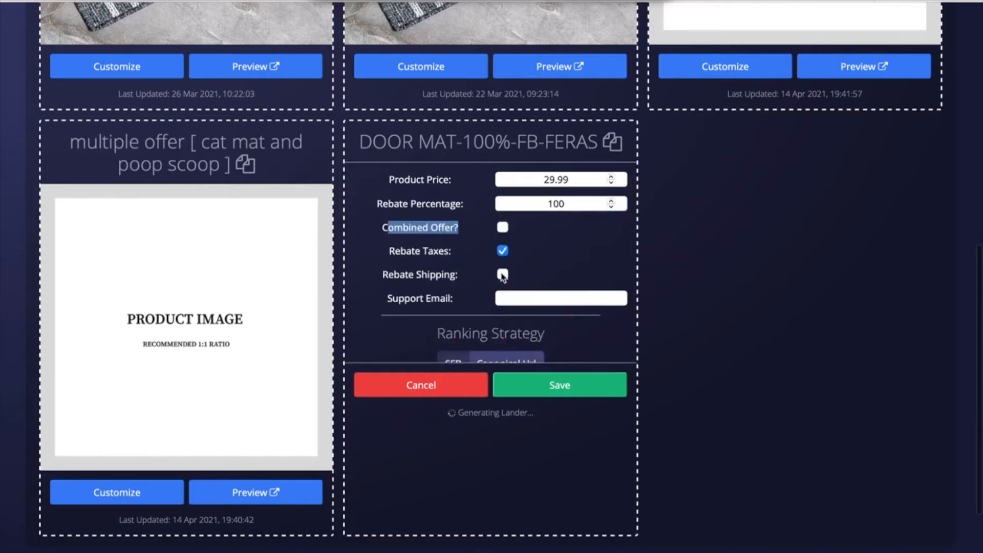
left_click(411, 255)
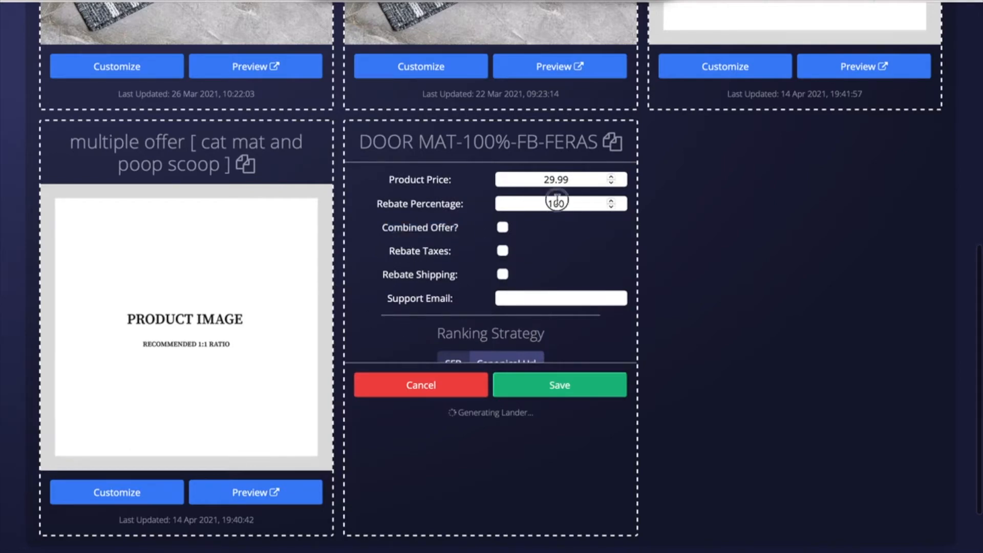
left_click(504, 251)
scroll(558, 259, "down", 2)
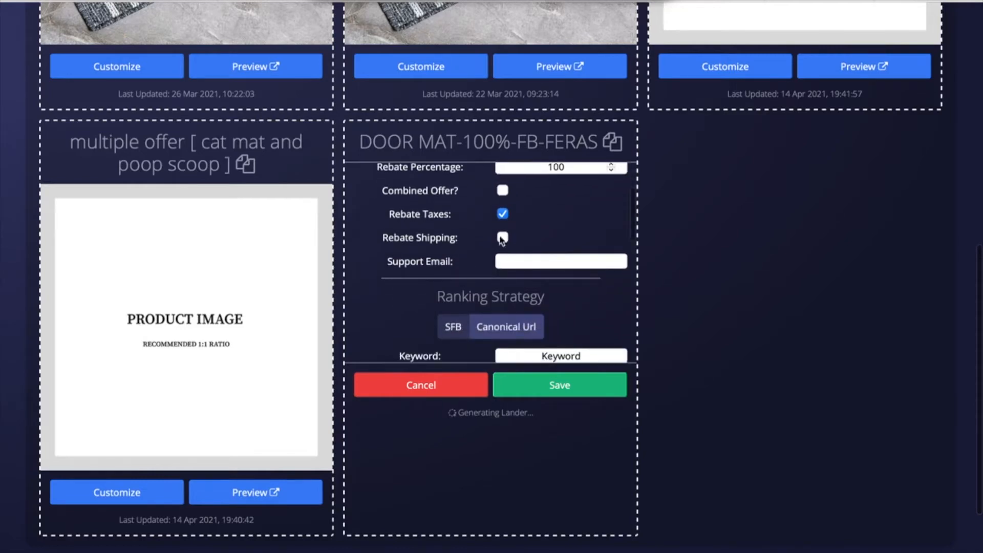
scroll(552, 241, "down", 1)
Step: Fill in the support e-mail address in the Support Email field
left_click(540, 236)
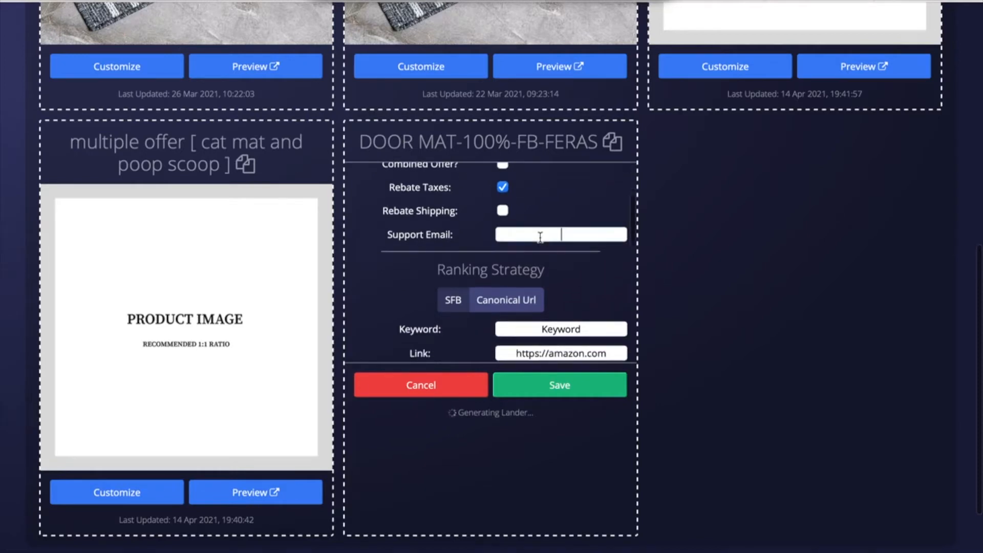
scroll(490, 256, "up", 4)
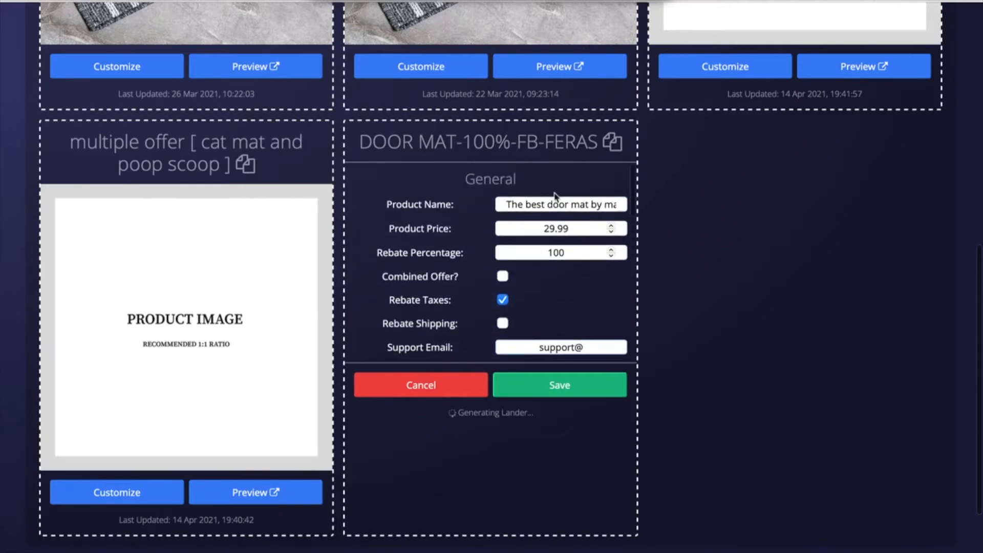
left_click(567, 204)
key("End")
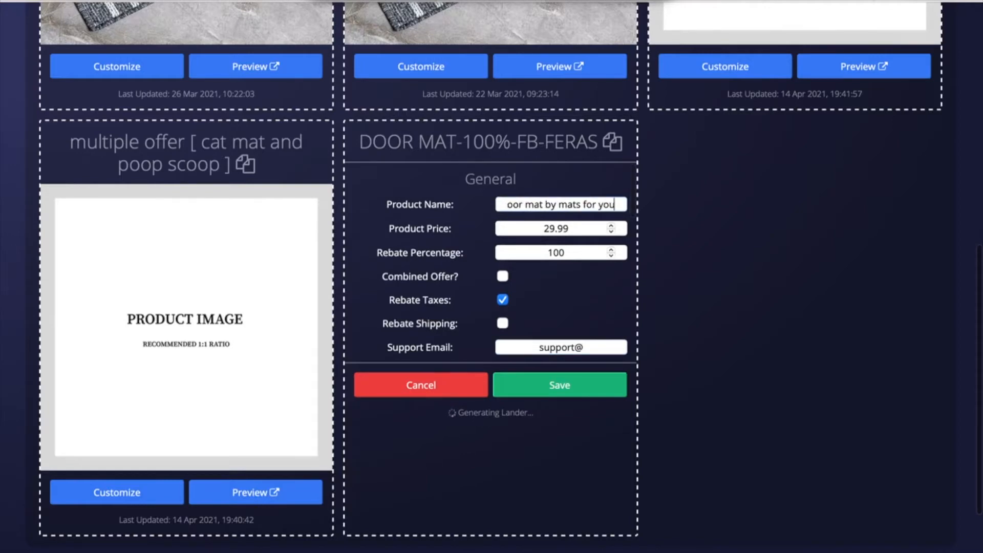
left_click(592, 342)
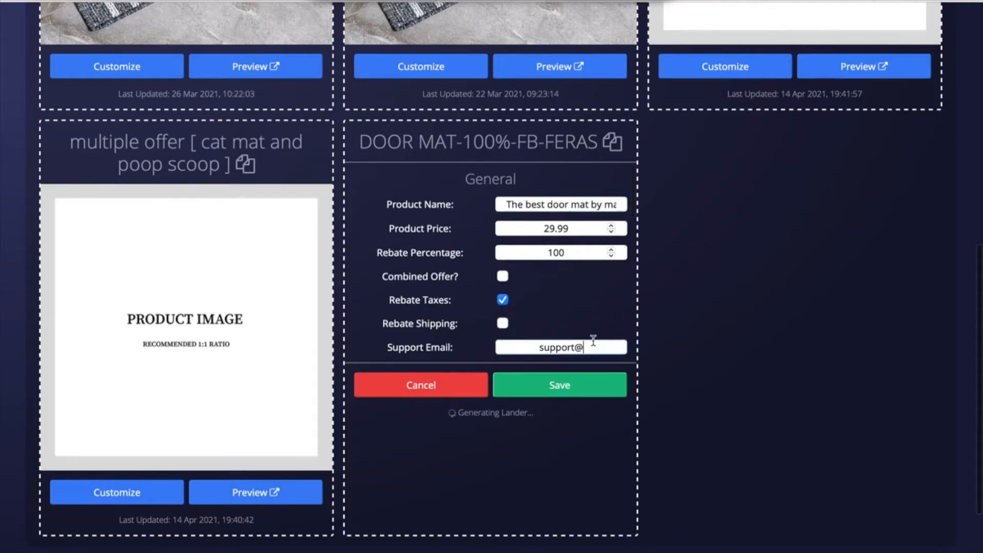
scroll(522, 339, "down", 3)
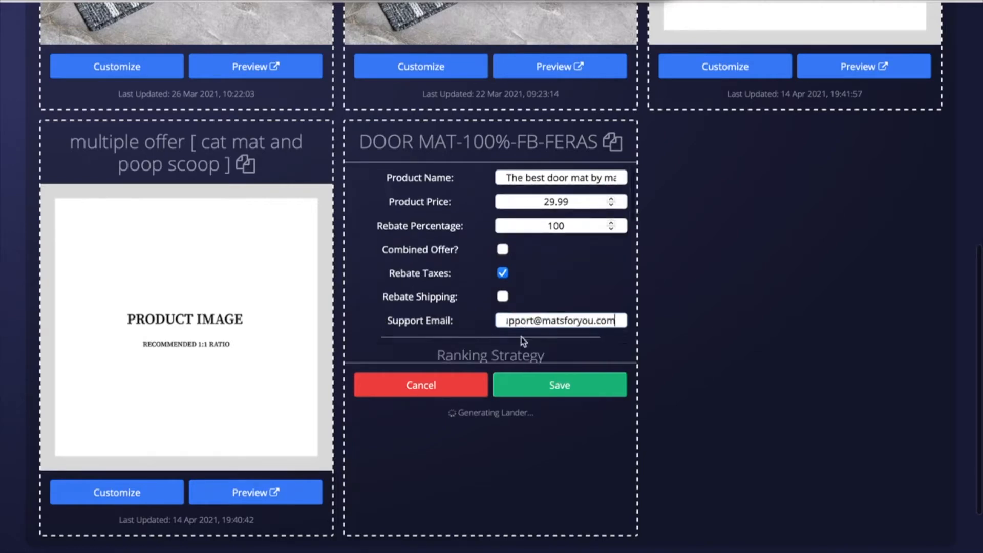
scroll(522, 341, "down", 1)
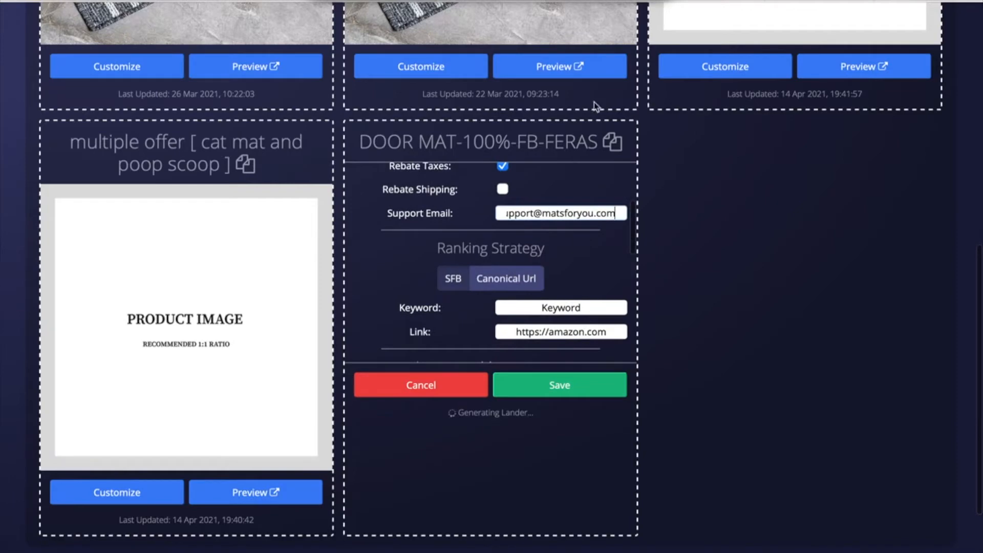
scroll(545, 148, "up", 1)
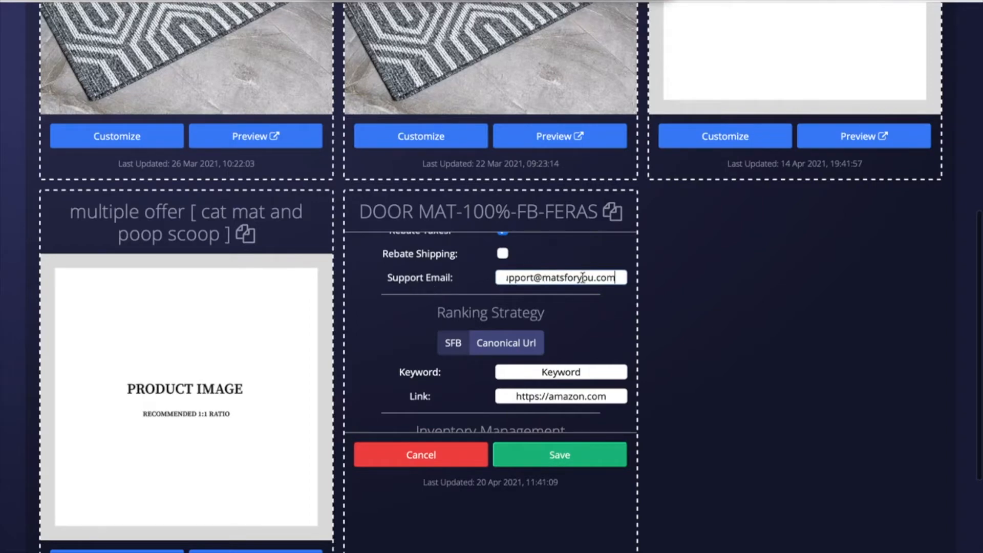
scroll(581, 278, "down", 1)
left_click(453, 305)
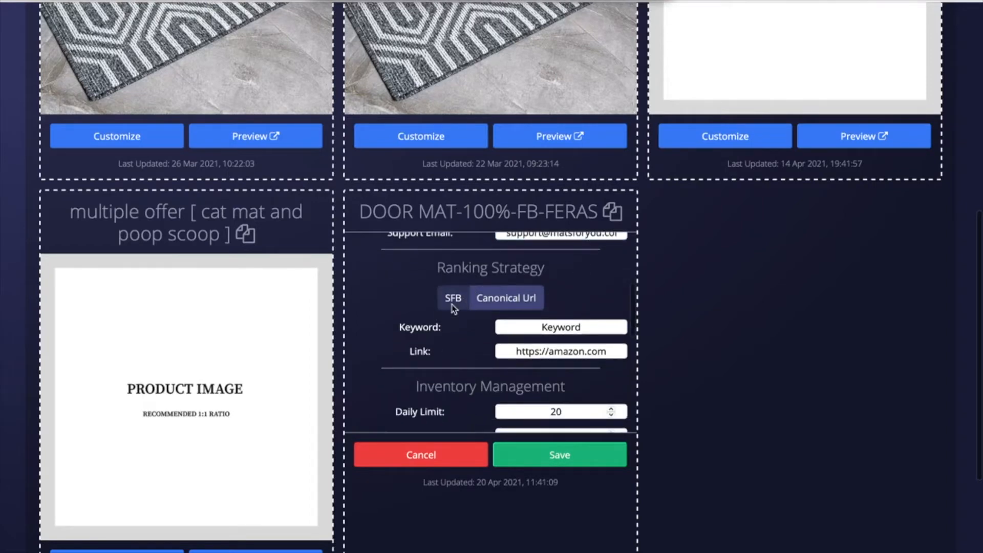
left_click_drag(445, 267, 522, 267)
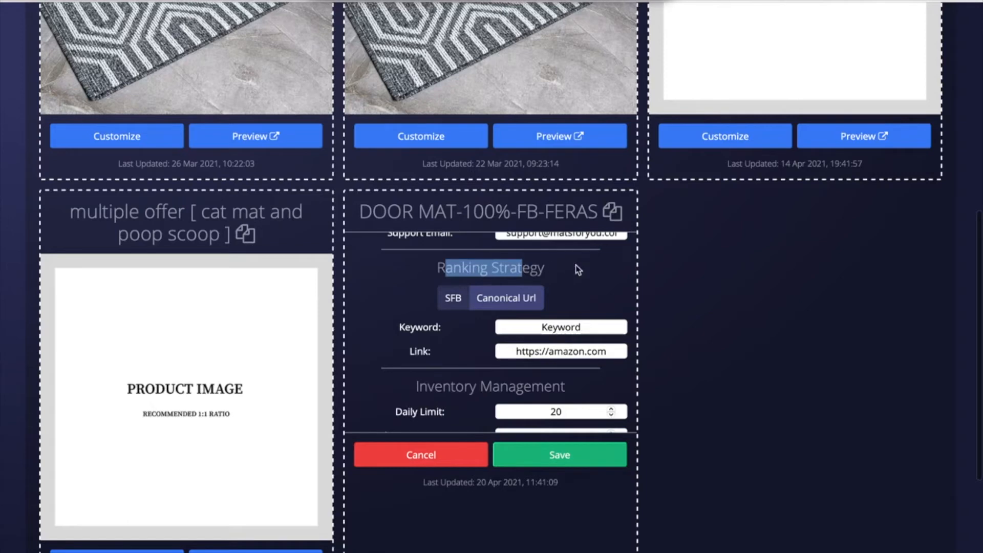
left_click(518, 301)
left_click(454, 302)
left_click(434, 282)
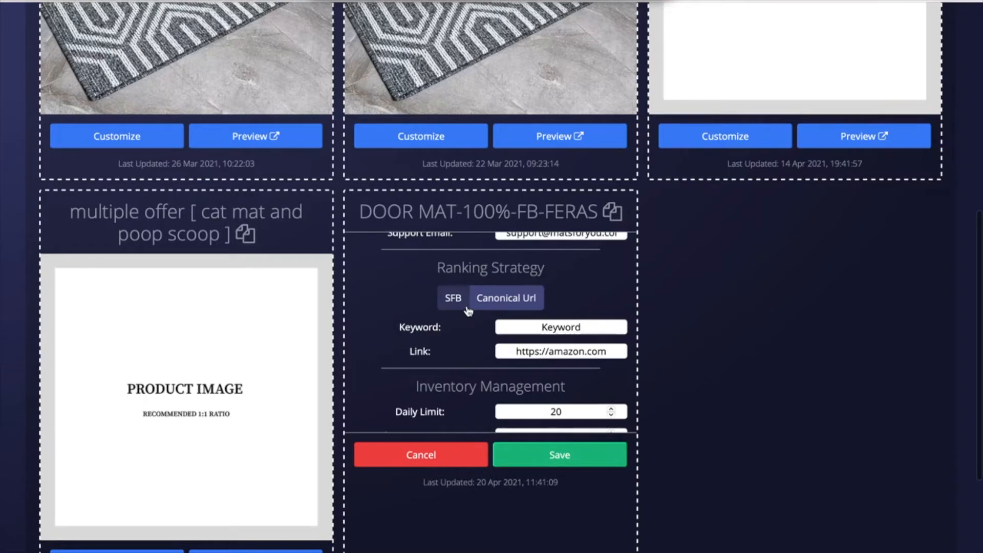
Step: Replace the placeholder keyword with 'mats for you door mat'
left_click_drag(537, 326, 619, 328)
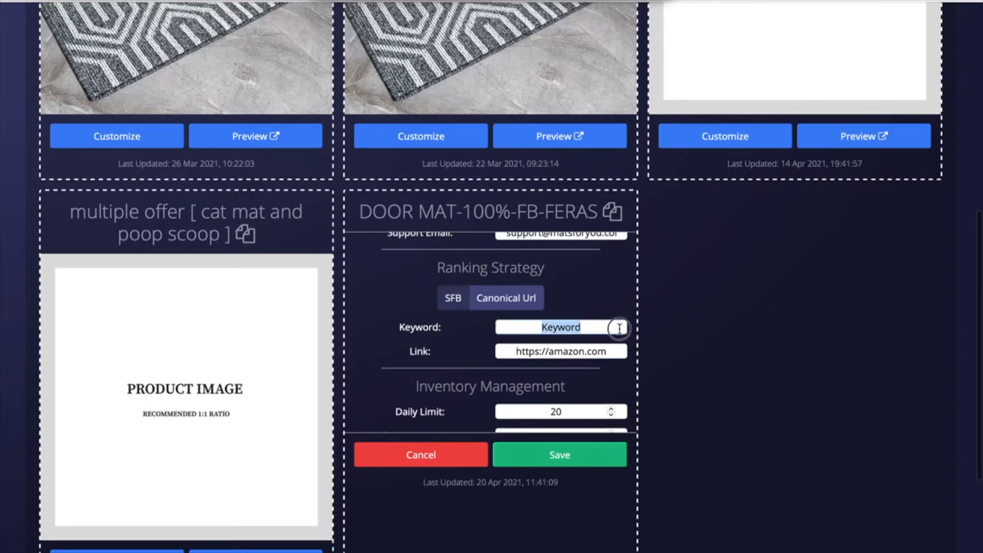
type("door")
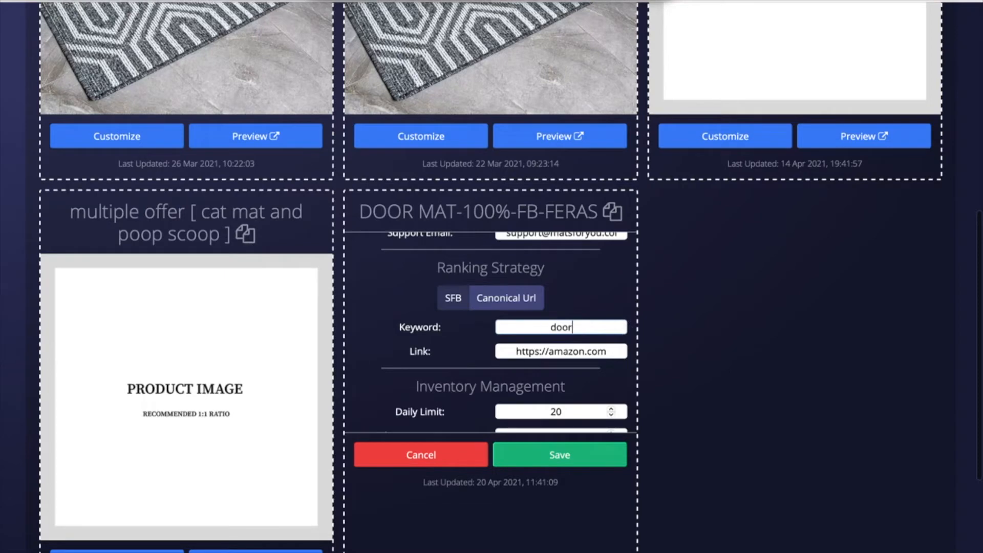
type(" mat")
left_click(540, 327)
type("mats for you")
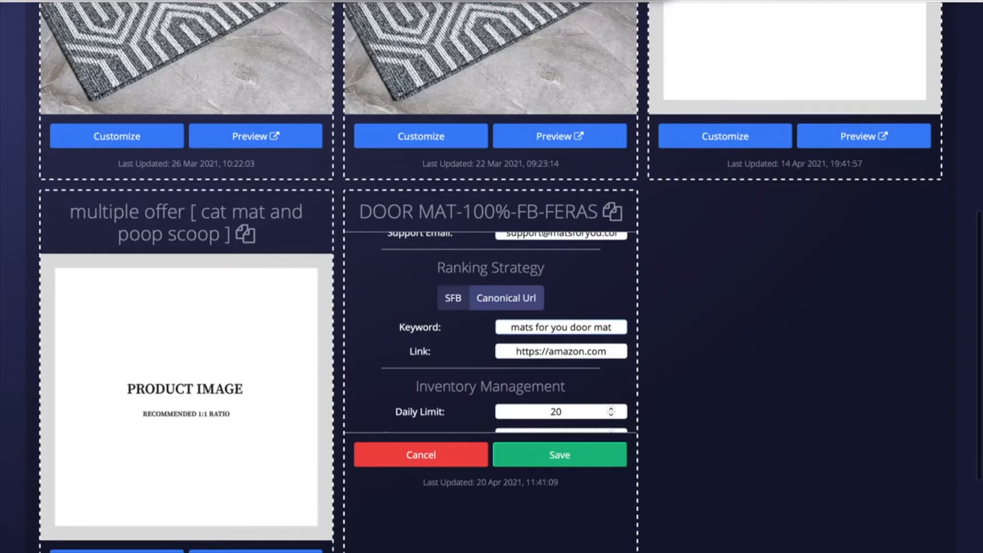
key("shift+Right")
key("shift+Right")
key("shift+Right")
key("shift+Right")
key("shift+Right")
key("shift+Right")
key("shift+Right")
key("shift+Right")
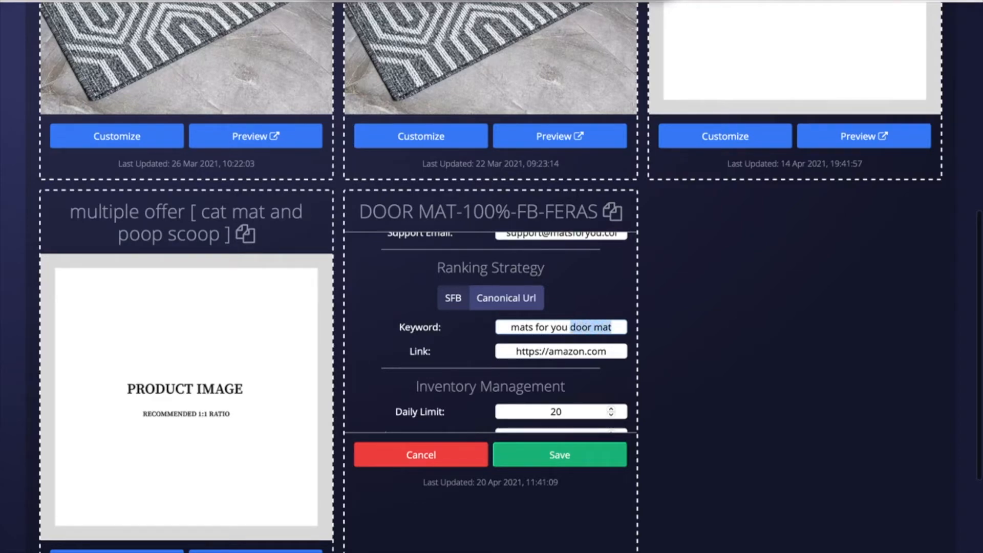
key("Left")
key("Left")
key("shift+super+Left")
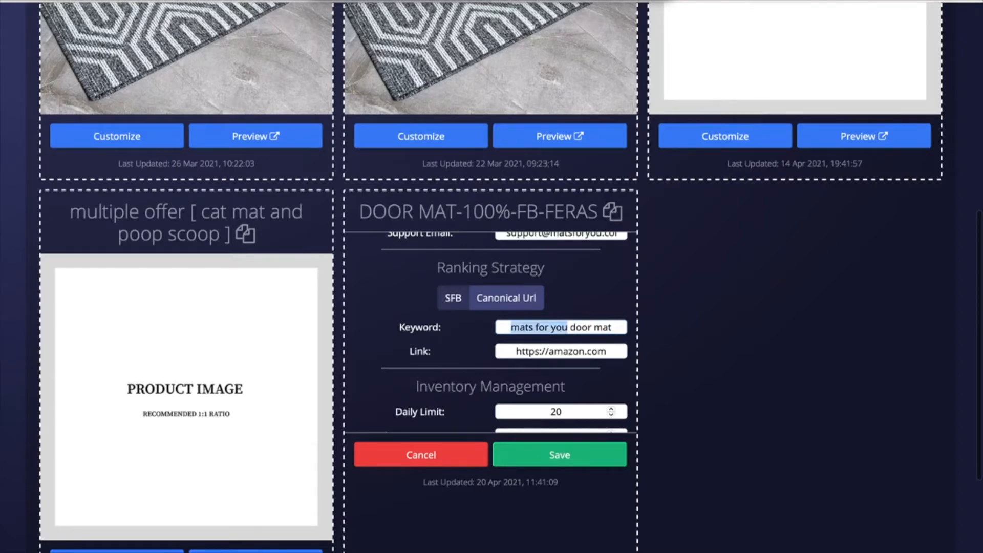
key("shift+Right")
key("shift+Right")
key("Right")
key("Right")
key("Right")
key("Right")
key("Right")
key("Right")
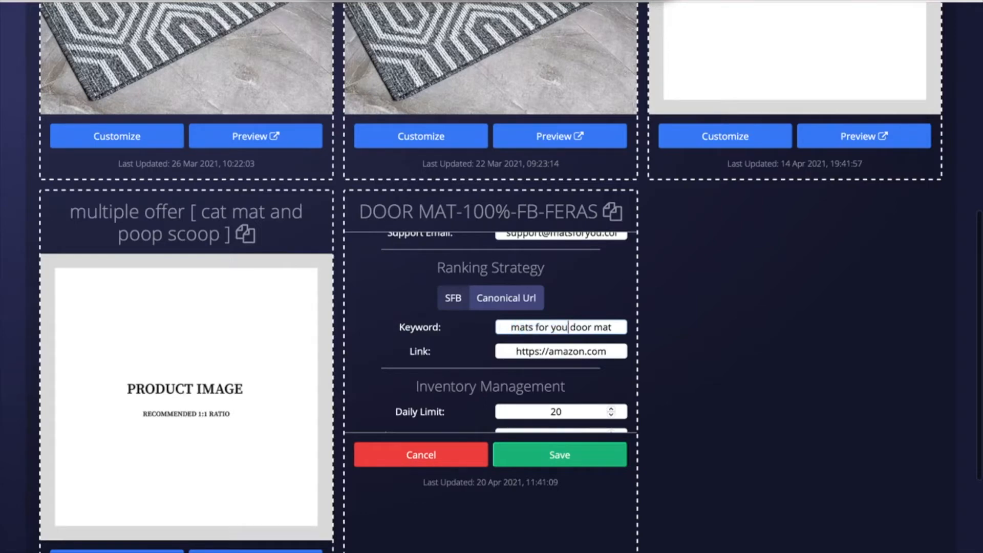
key("shift+Right")
key("shift+Right")
key("shift+Right")
key("shift+Right")
key("shift+Right")
key("shift+Right")
key("shift+Right")
key("shift+Right")
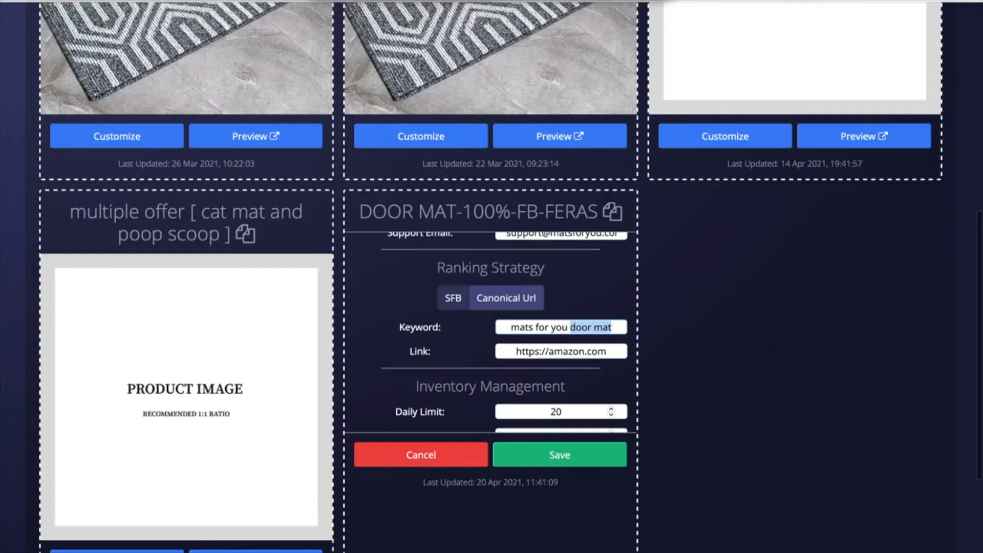
key("Right")
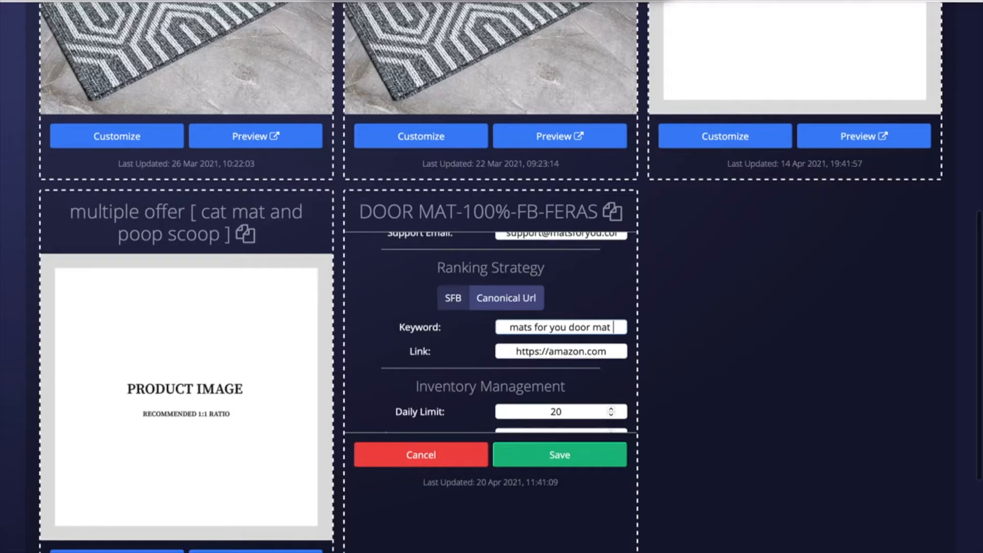
Step: Append 'heavy duty' to the keyword and review it from the start
type("heavy du")
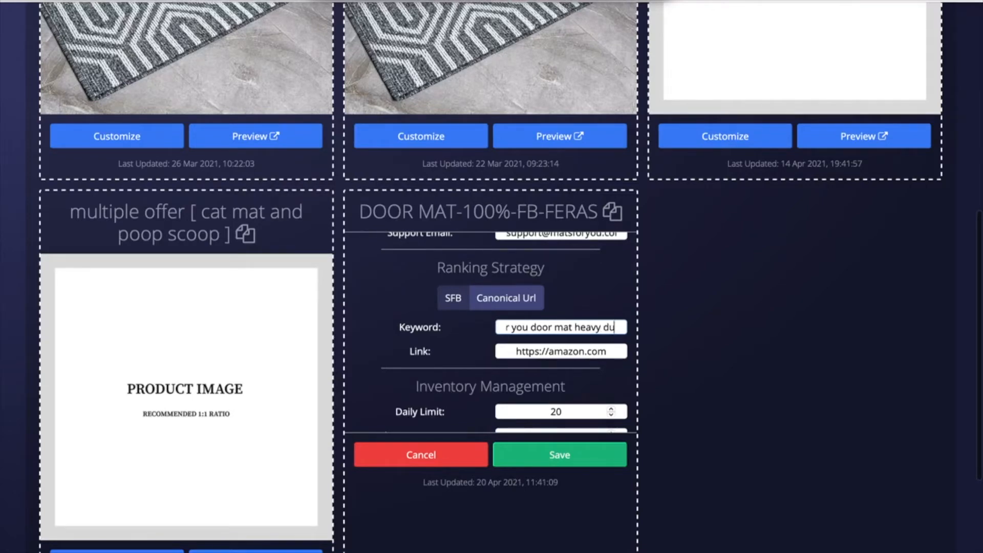
type("ty")
key("BackSpace")
key("BackSpace")
key("BackSpace")
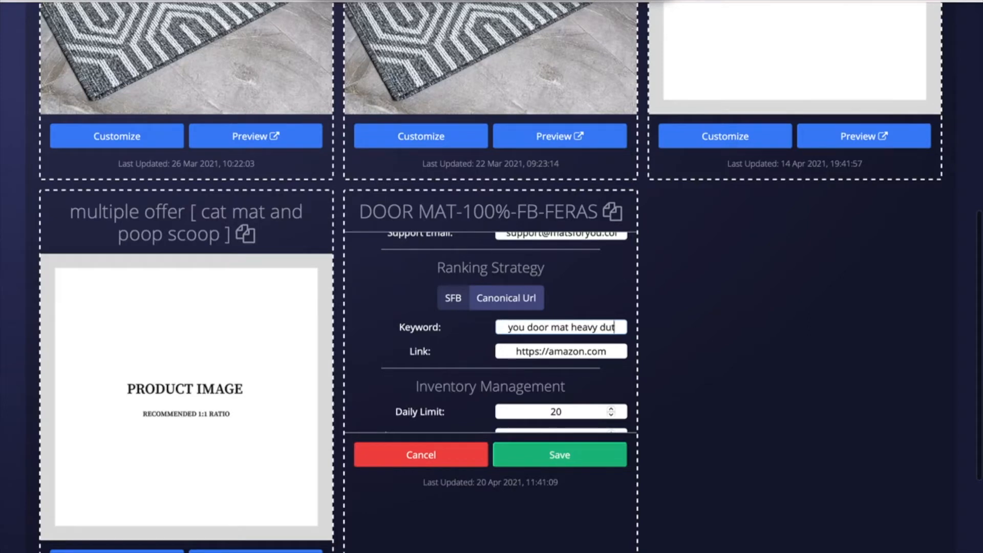
key("BackSpace")
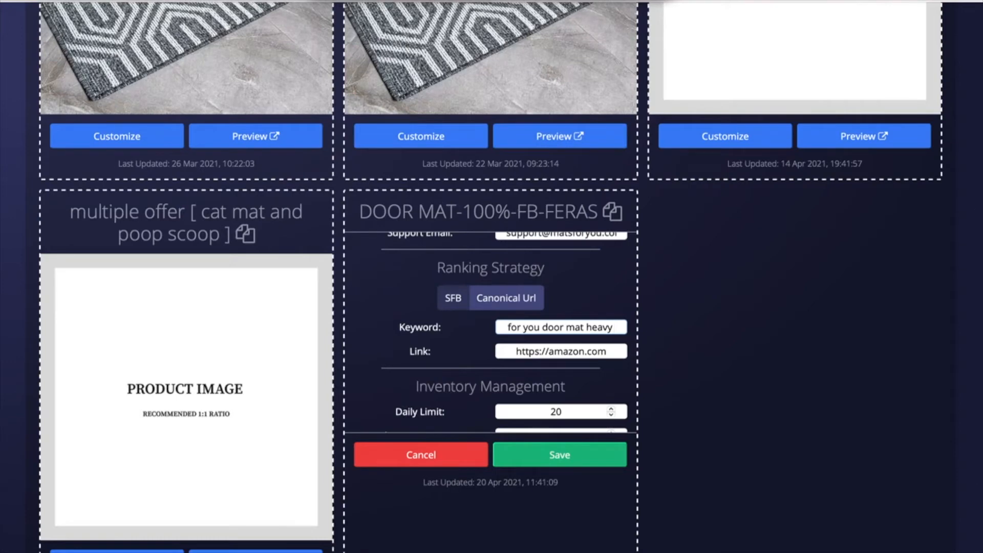
type("duty")
key("Home")
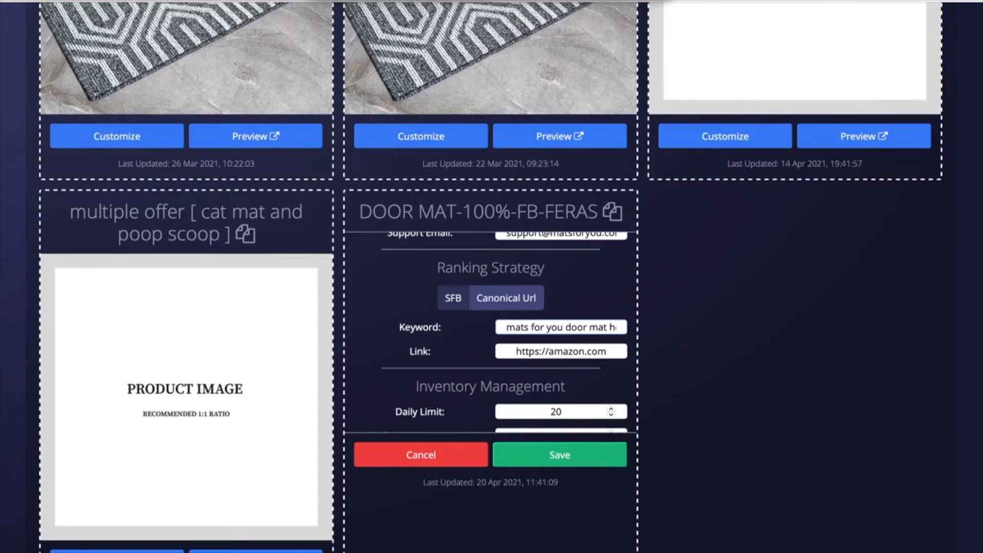
key("Right")
key("Right")
key("Right")
key("Right")
key("Right")
key("Right")
key("Right")
key("Right")
key("Right")
key("Right")
key("Right")
key("Right")
key("shift+Right")
key("shift+Right")
key("shift+Right")
key("shift+Right")
key("shift+Right")
key("shift+Right")
key("shift+Right")
key("shift+Right")
key("shift+Right")
key("shift+Right")
key("shift+Right")
key("shift+Right")
key("shift+Right")
key("shift+Right")
key("shift+Right")
key("shift+Right")
key("shift+Right")
key("shift+Right")
key("shift+Right")
key("shift+Right")
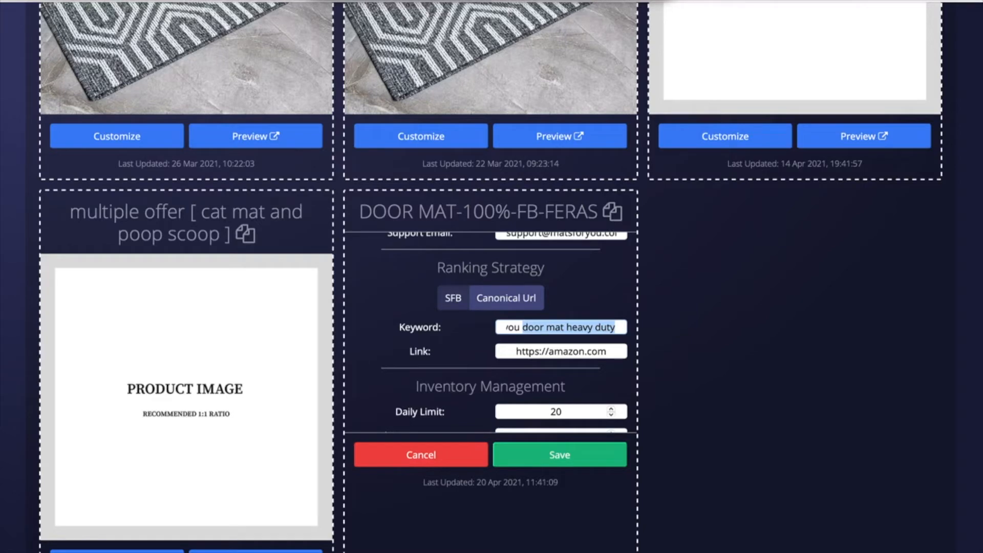
Step: Select 'door mat' in the keyword, then switch the ranking strategy to SFB
left_click(523, 327)
left_click_drag(522, 327, 563, 327)
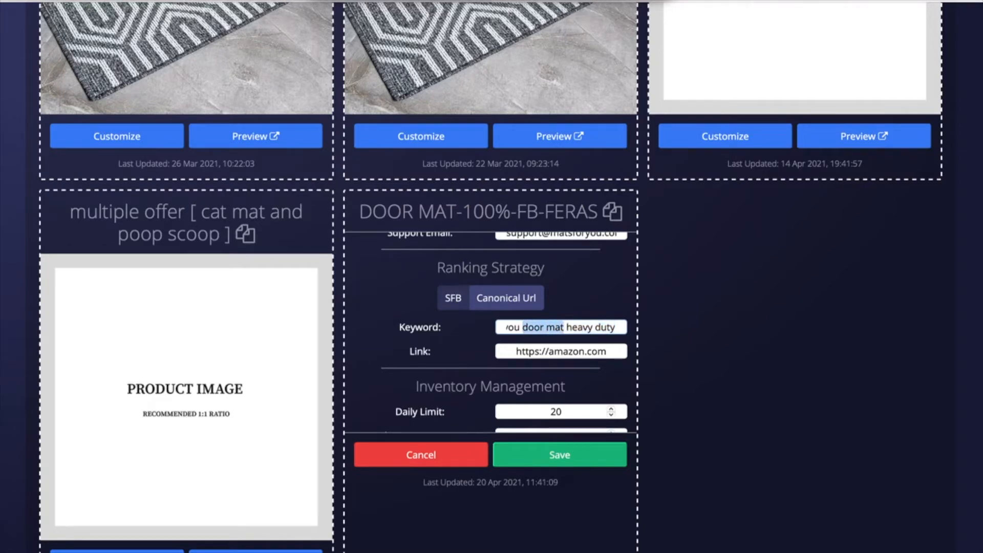
left_click(564, 327)
left_click(566, 327)
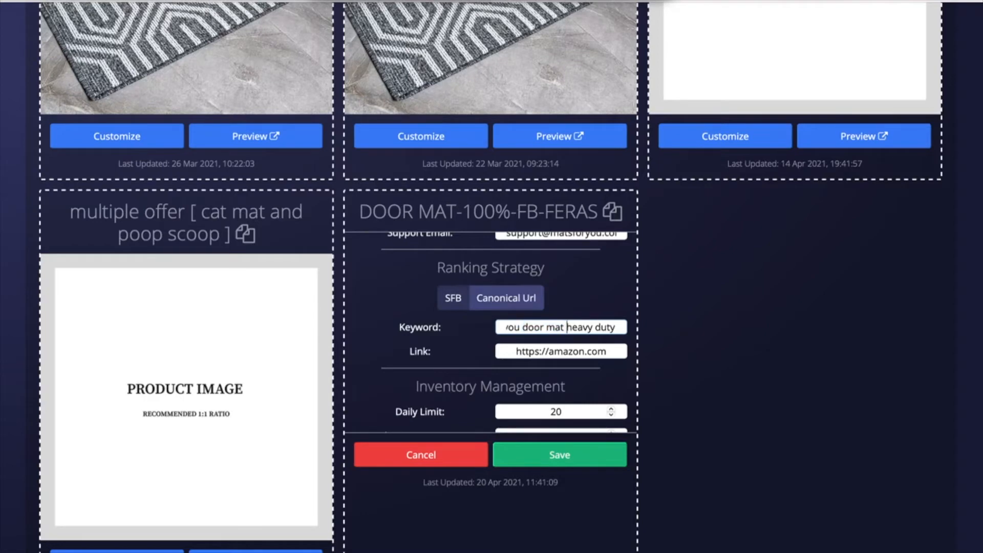
key("Left")
key("Left")
key("Left")
key("Left")
key("Left")
key("Left")
left_click_drag(522, 327, 564, 327)
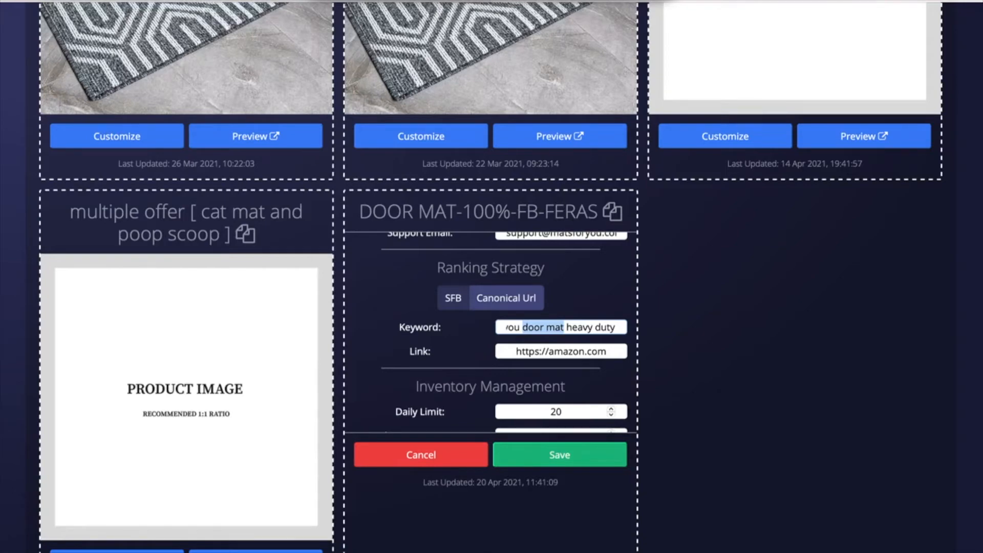
left_click(506, 302)
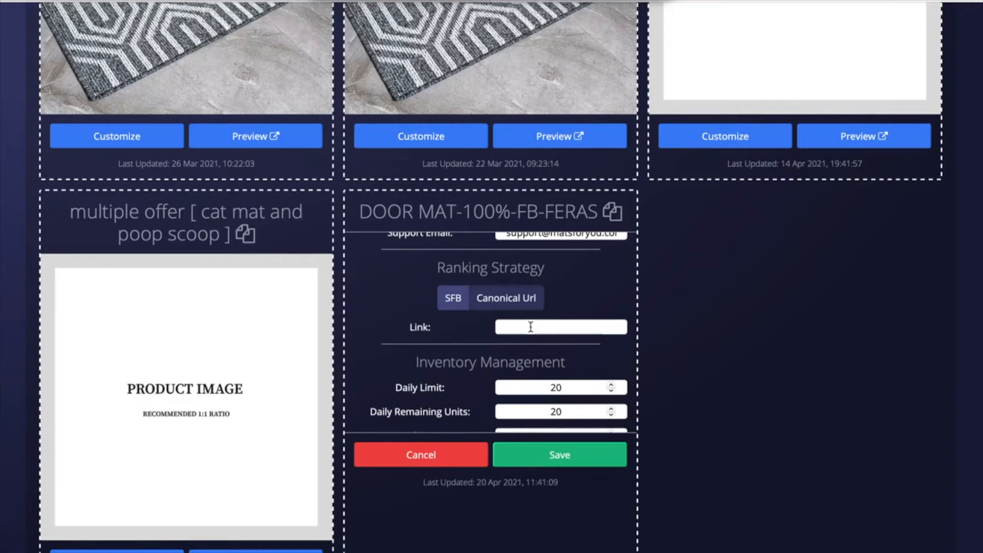
Step: Switch ranking back to Canonical Url and step through the keyword 'mats for you door mat heavy duty'
left_click(468, 308)
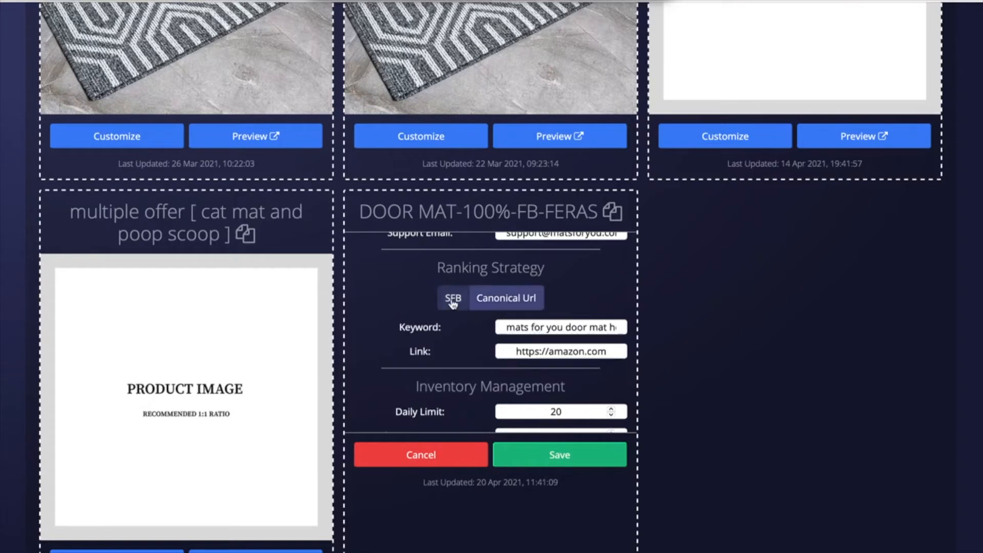
left_click(506, 325)
key("Right")
key("Right")
key("Right")
key("Right")
key("Right")
key("Right")
key("Right")
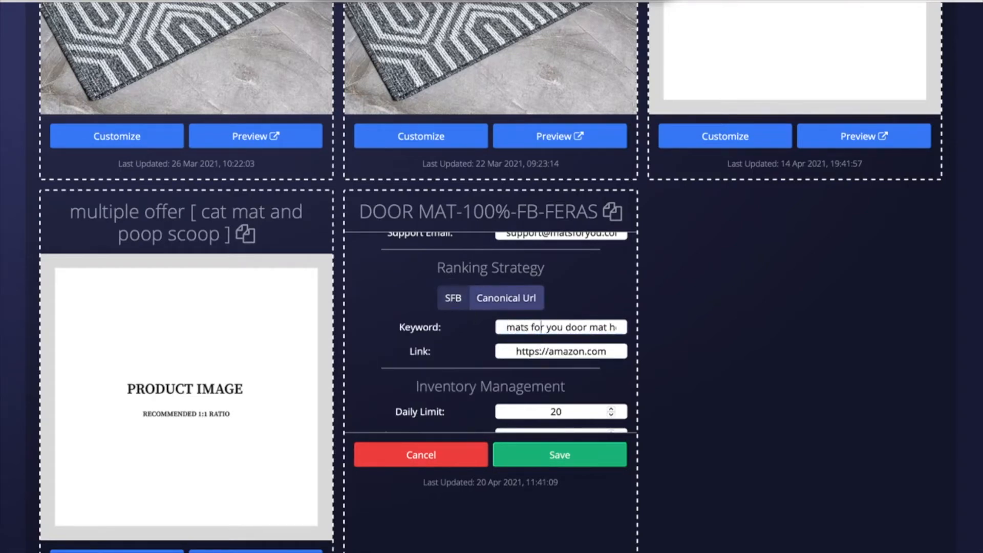
key("Right")
key("Right")
key("Right")
key("Right")
key("Right")
key("Right")
key("Right")
key("Right")
key("Right")
key("Right")
key("Right")
key("Right")
key("Right")
key("Right")
key("Right")
key("Right")
key("Right")
key("Right")
key("Right")
key("Right")
key("Right")
key("Right")
key("Home")
key("Right")
key("Right")
key("Right")
key("Right")
key("Right")
key("Right")
key("Right")
key("Right")
key("Right")
key("Right")
key("Right")
key("Right")
key("Right")
key("Right")
key("Right")
key("Right")
key("Right")
key("Right")
key("Right")
key("Right")
key("Right")
key("Right")
key("Right")
key("Right")
key("Right")
key("Right")
key("Right")
key("Right")
key("Right")
key("Right")
key("Right")
key("Right")
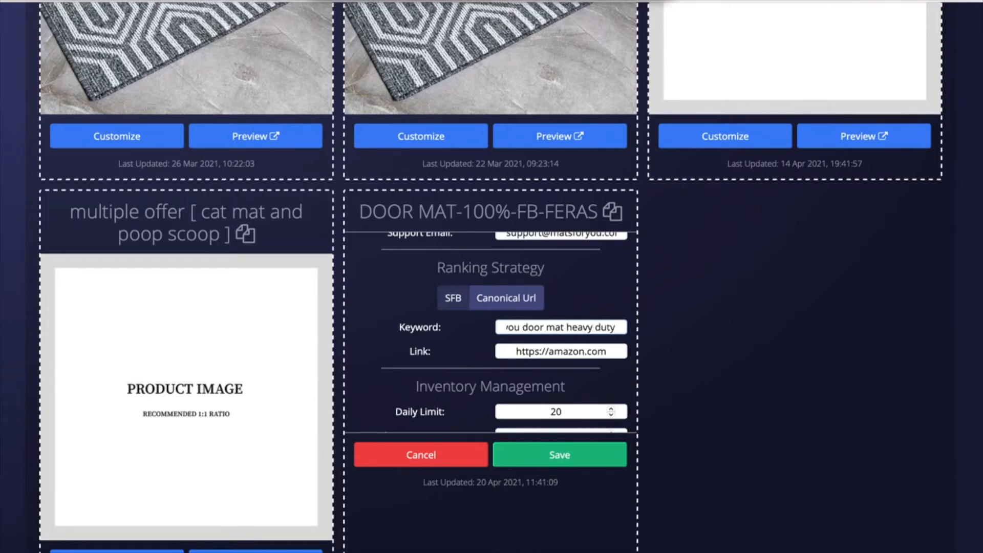
key("shift+Left")
key("shift+Left")
key("shift+Left")
key("shift+Left")
key("shift+Left")
key("shift+Left")
key("shift+Left")
key("shift+Left")
key("shift+Left")
key("shift+Left")
key("shift+Left")
key("shift+Left")
key("shift+Left")
key("shift+Left")
key("shift+Left")
key("shift+Left")
key("shift+Left")
key("shift+Left")
key("shift+Left")
key("shift+Left")
key("shift+Left")
key("shift+Left")
key("shift+Left")
key("shift+Left")
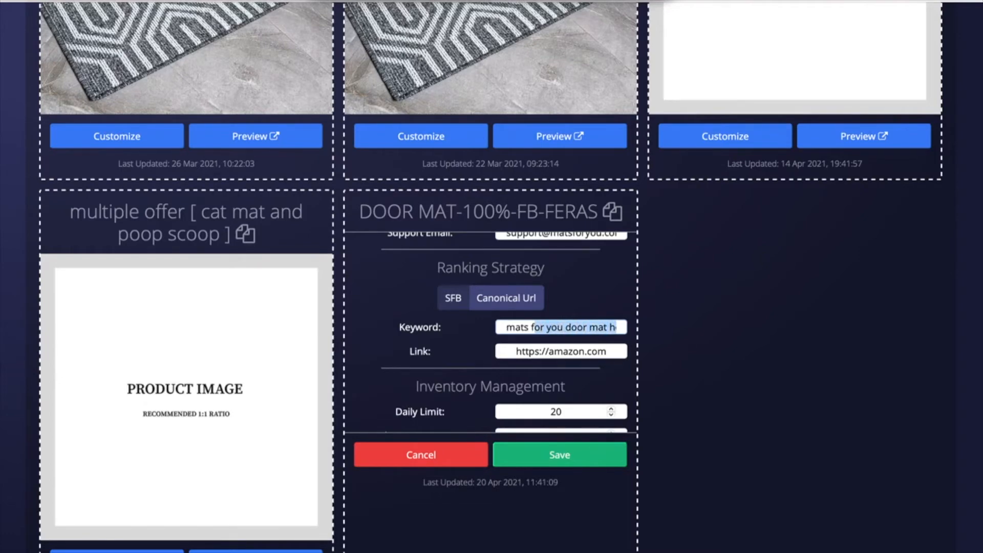
key("shift+Right")
key("shift+Right")
key("shift+Right")
key("shift+Right")
key("shift+Right")
key("shift+Right")
key("shift+Right")
key("shift+Right")
key("End")
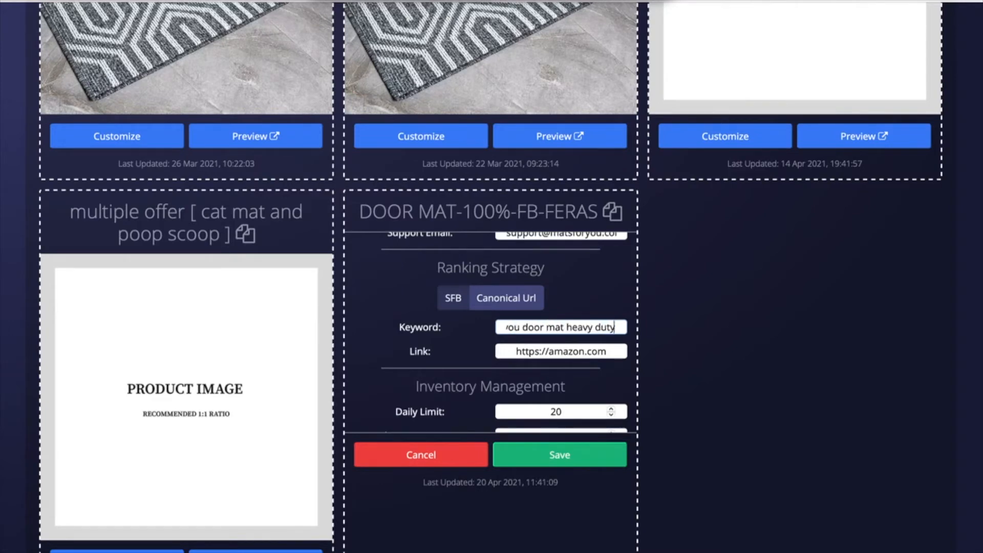
key("Home")
key("Right")
key("Right")
key("Right")
key("Right")
key("Right")
key("Right")
key("Right")
key("Right")
key("Right")
key("Right")
key("Right")
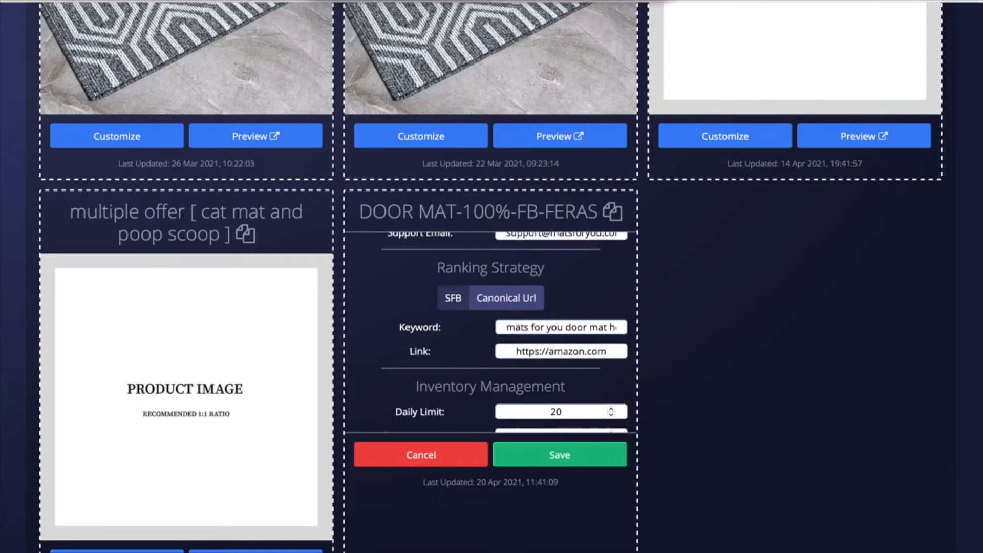
scroll(568, 391, "down", 2)
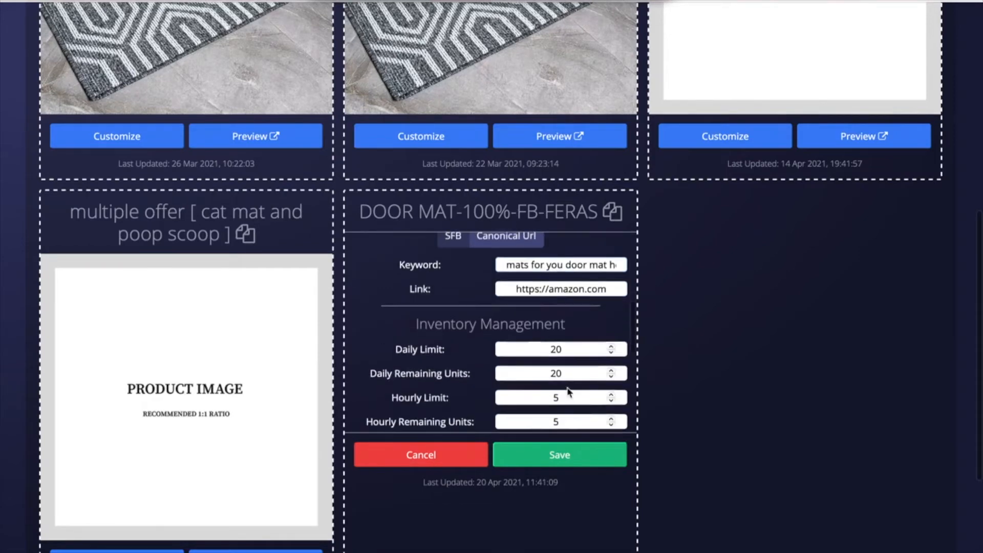
left_click_drag(427, 328, 550, 325)
left_click(582, 317)
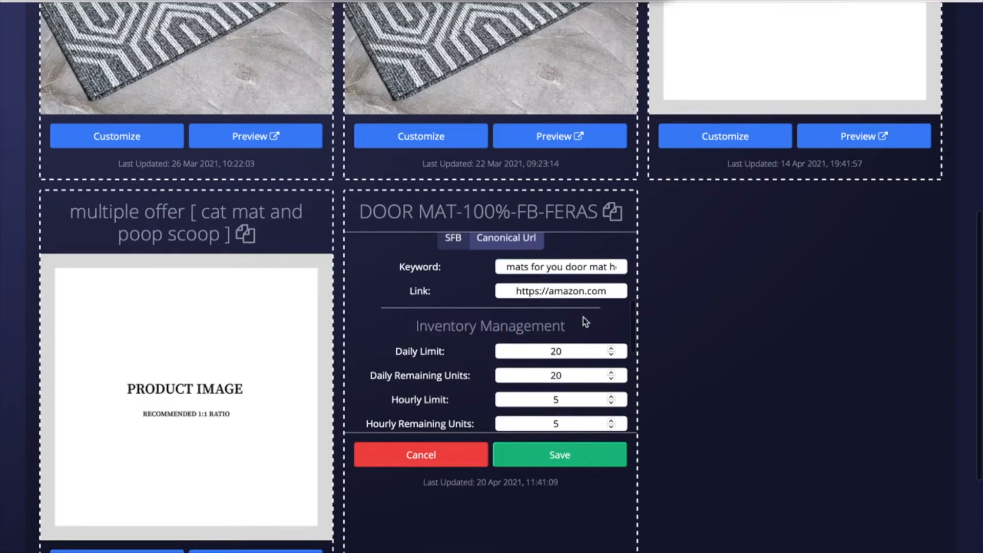
left_click(398, 351)
left_click_drag(397, 351, 450, 351)
left_click(454, 352)
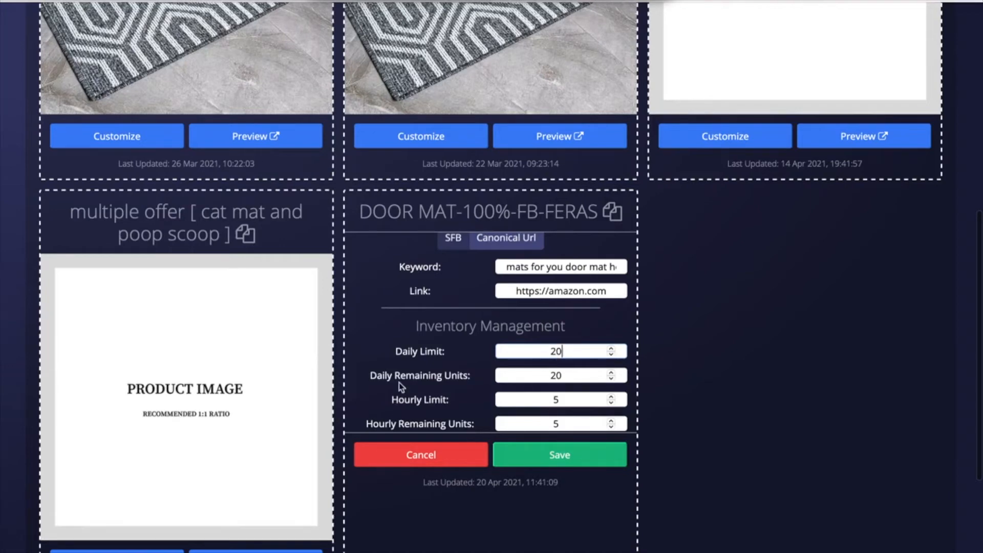
double_click(569, 375)
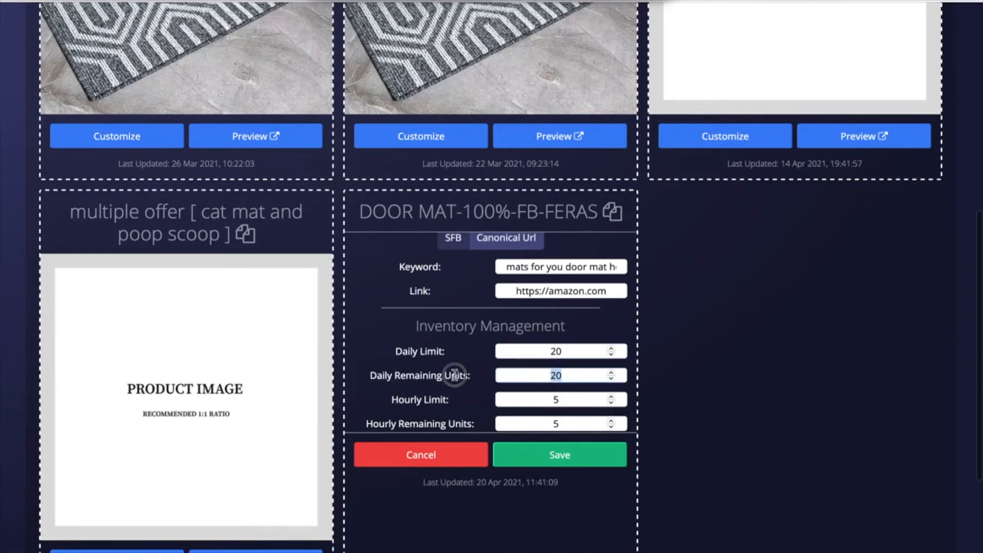
left_click(568, 352)
left_click_drag(568, 351, 585, 375)
left_click(568, 400)
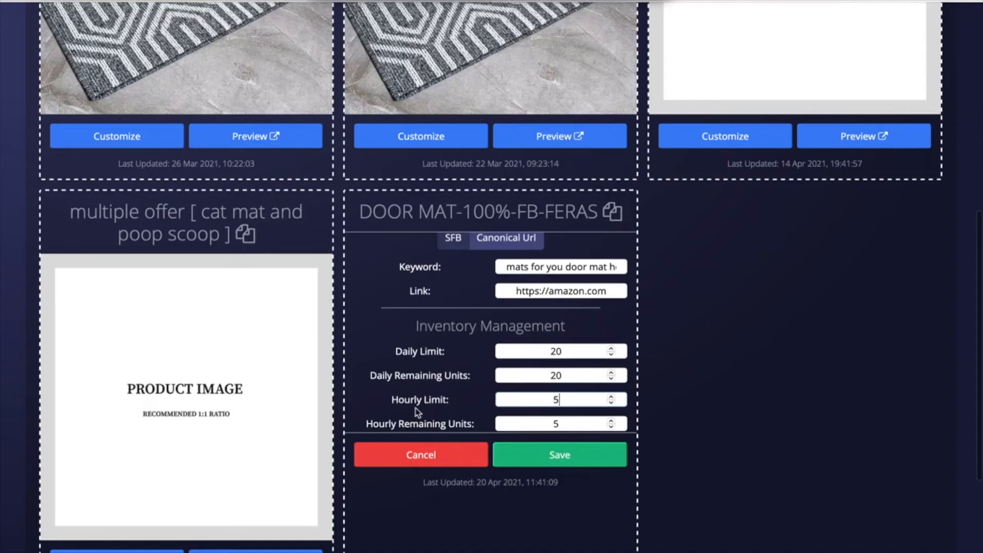
left_click_drag(398, 401, 471, 424)
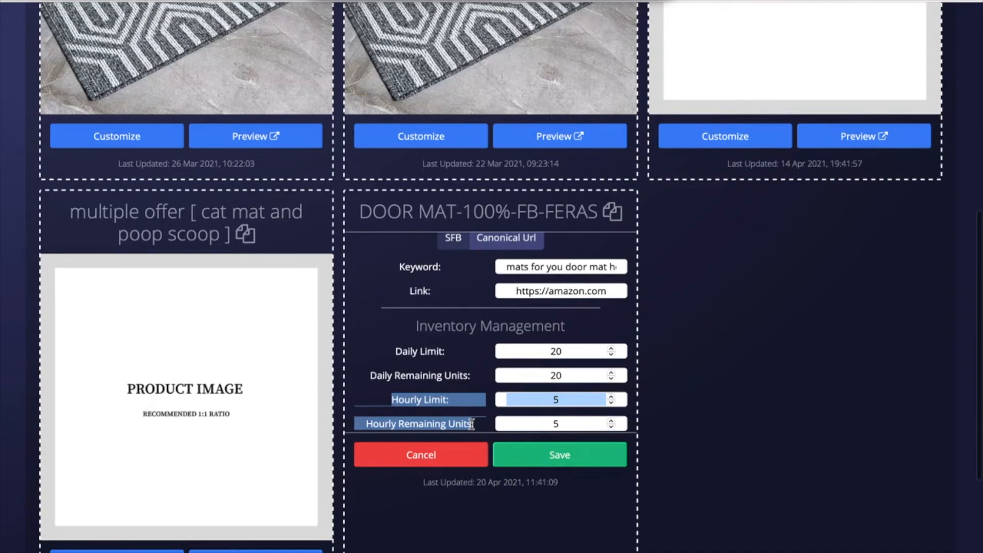
Step: Inspect the Hourly Limit value of 5 in the lander settings
scroll(534, 344, "down", 2)
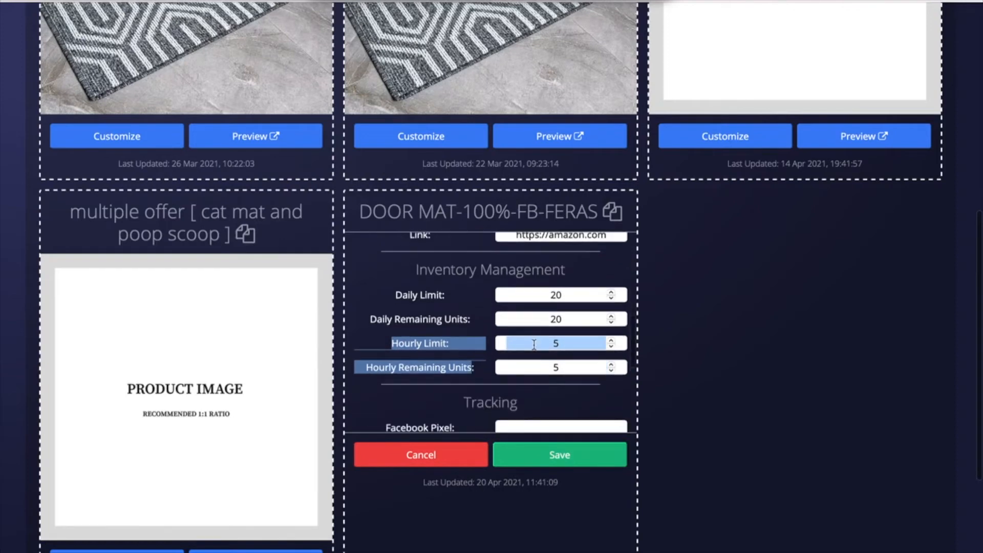
left_click(561, 344)
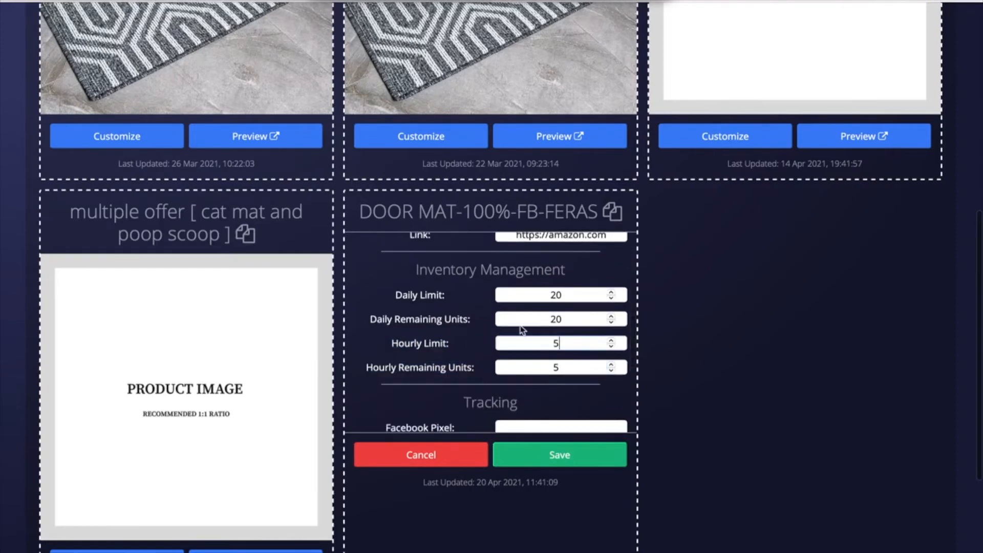
left_click_drag(566, 345, 548, 344)
left_click(554, 344)
left_click_drag(565, 343, 552, 344)
Step: Enter a placeholder pixel ID in the Facebook Pixel tracking field
scroll(563, 341, "down", 1)
scroll(563, 341, "down", 1)
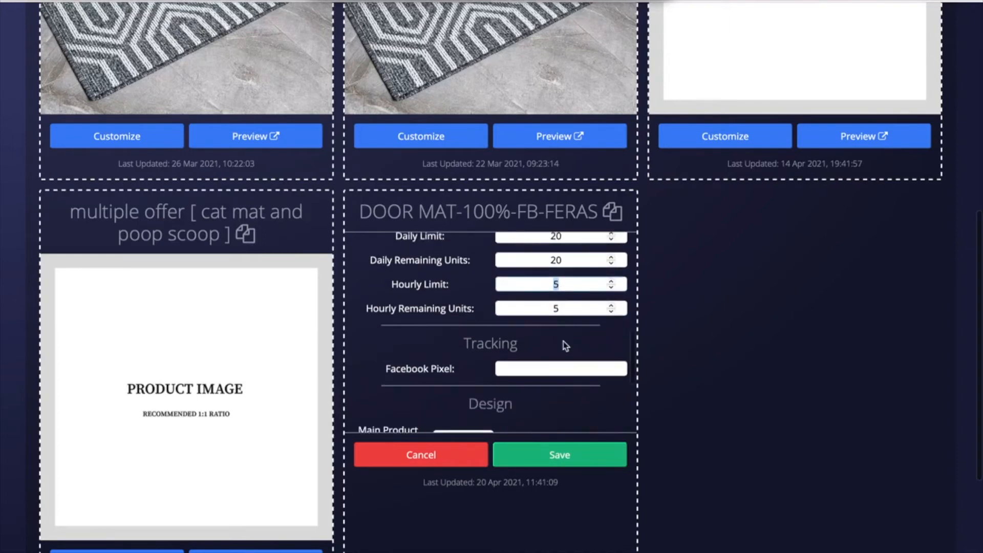
scroll(429, 301, "down", 2)
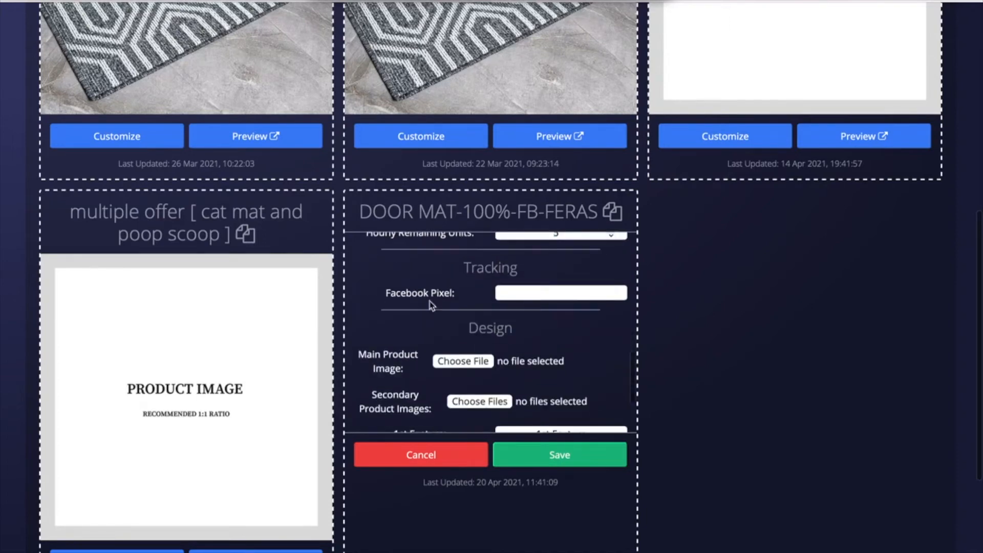
left_click(550, 294)
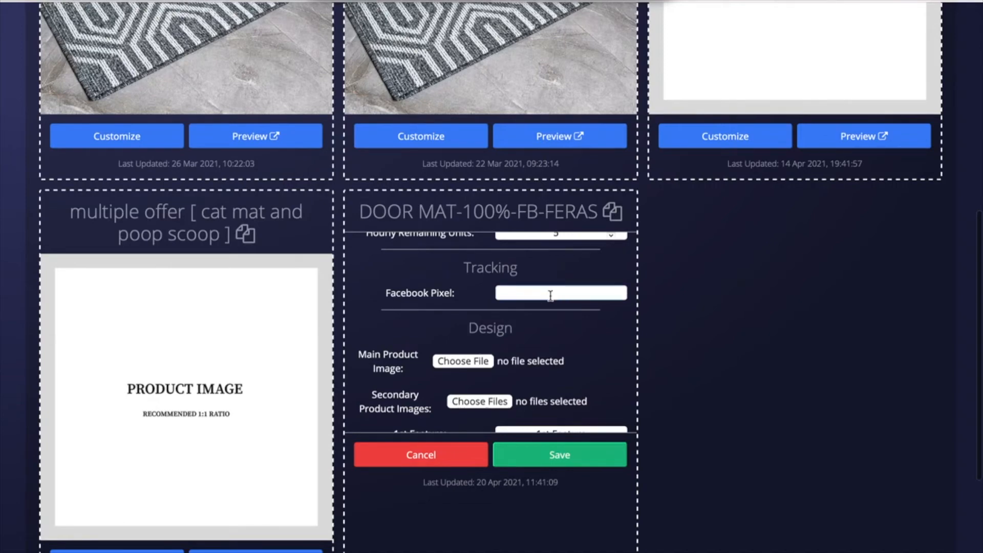
type("55555555555")
scroll(555, 332, "down", 1)
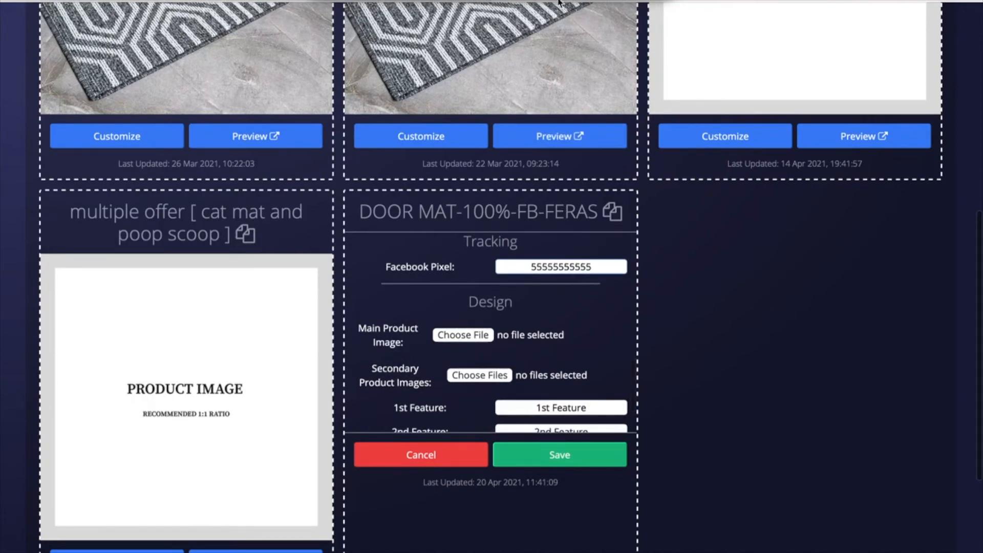
Step: Scroll up and down through the lander edit form sections
scroll(504, 219, "down", 1)
scroll(503, 222, "up", 1)
scroll(504, 222, "up", 6)
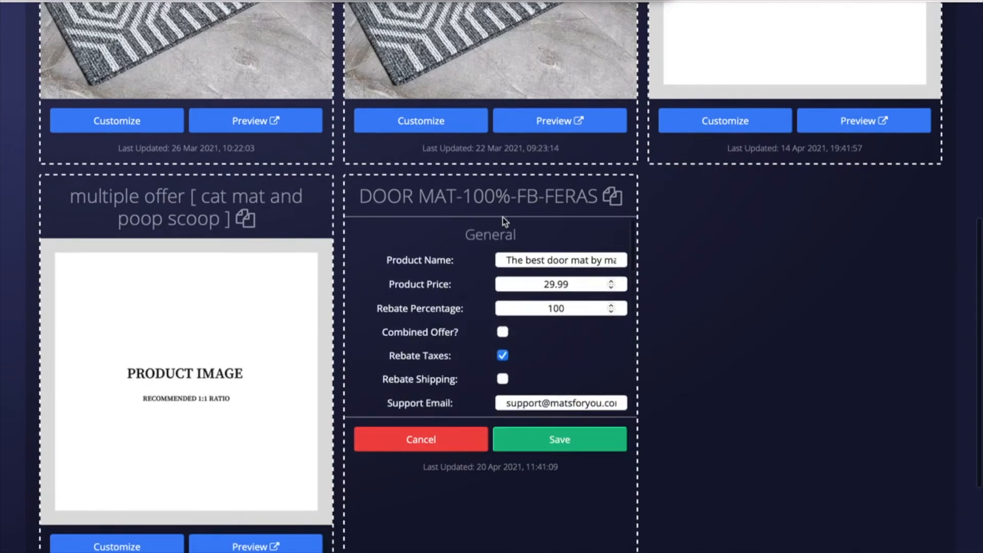
scroll(503, 220, "down", 8)
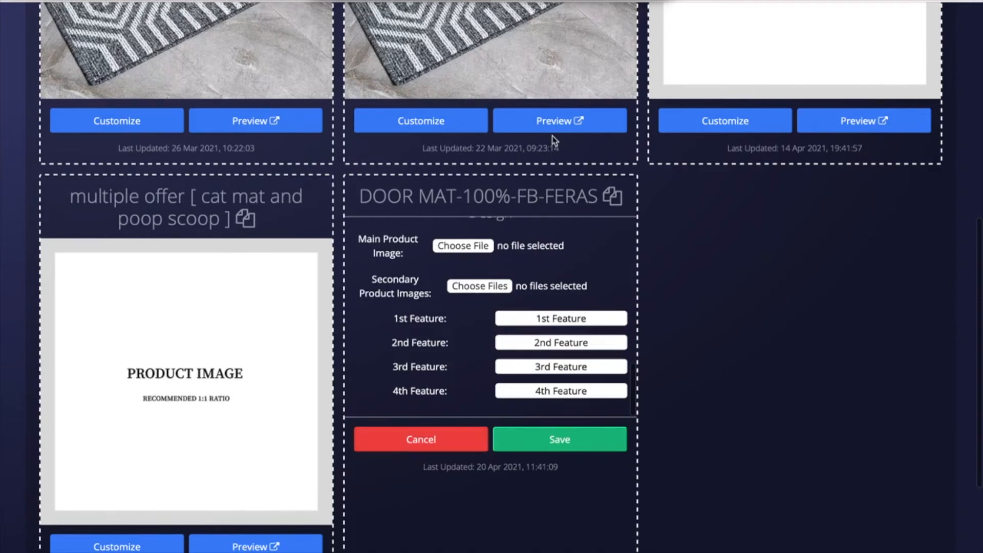
scroll(454, 369, "up", 8)
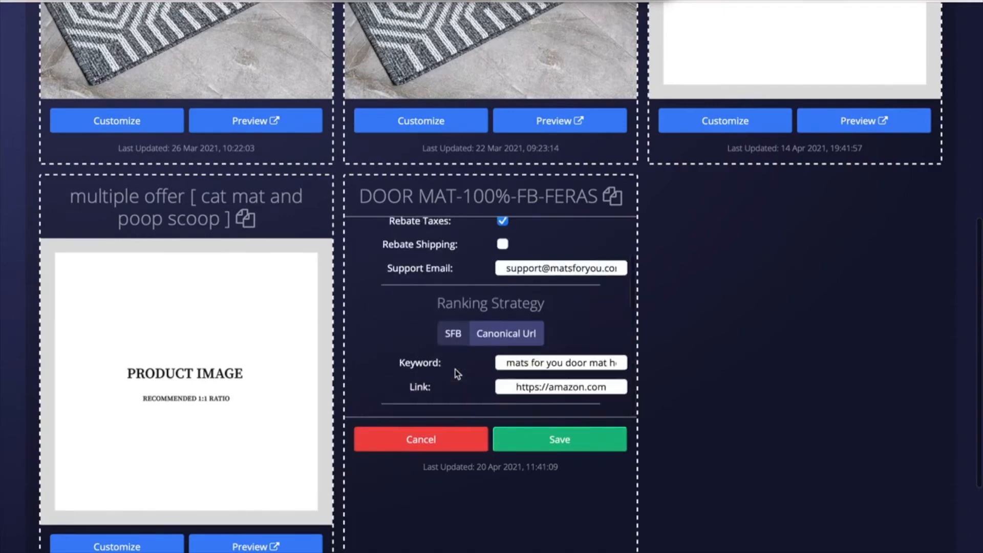
scroll(455, 369, "down", 3)
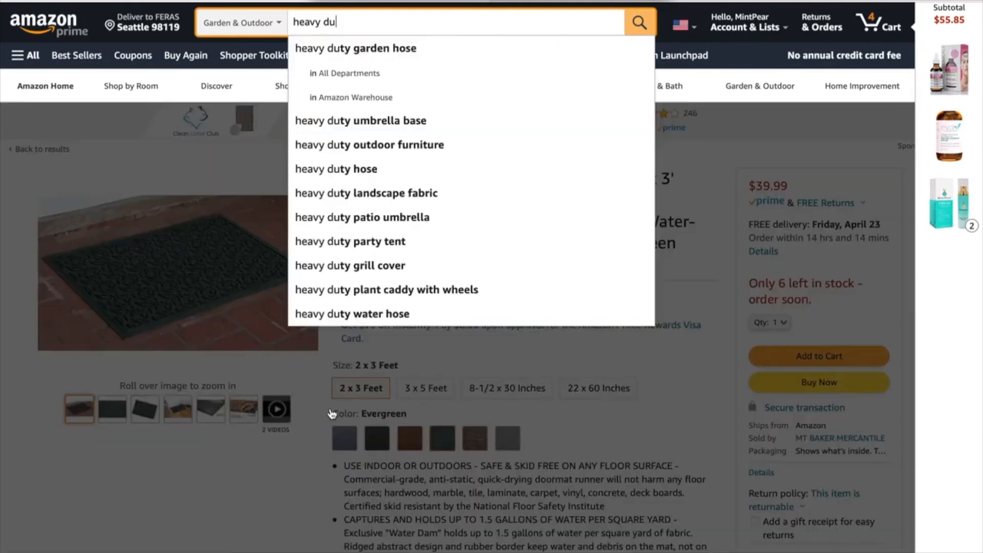
Step: Exit full screen and open Amazon's full-size image viewer for the door mat
left_click(708, 360)
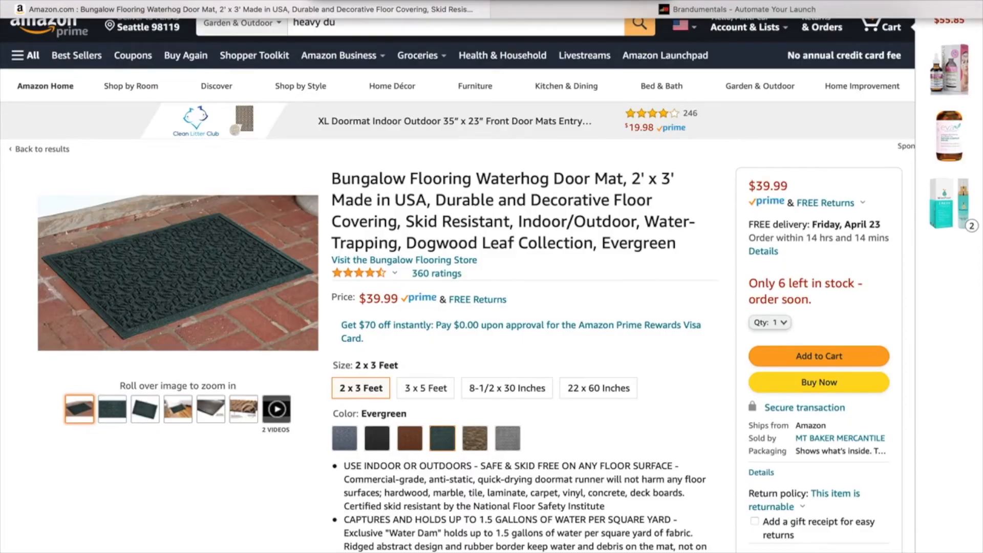
key("ctrl+super+f")
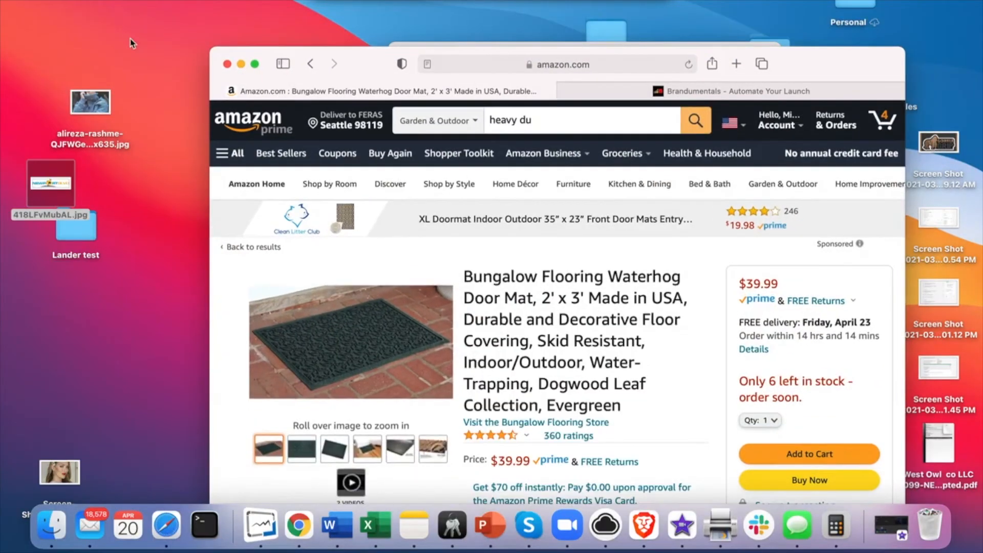
left_click_drag(41, 178, 338, 18)
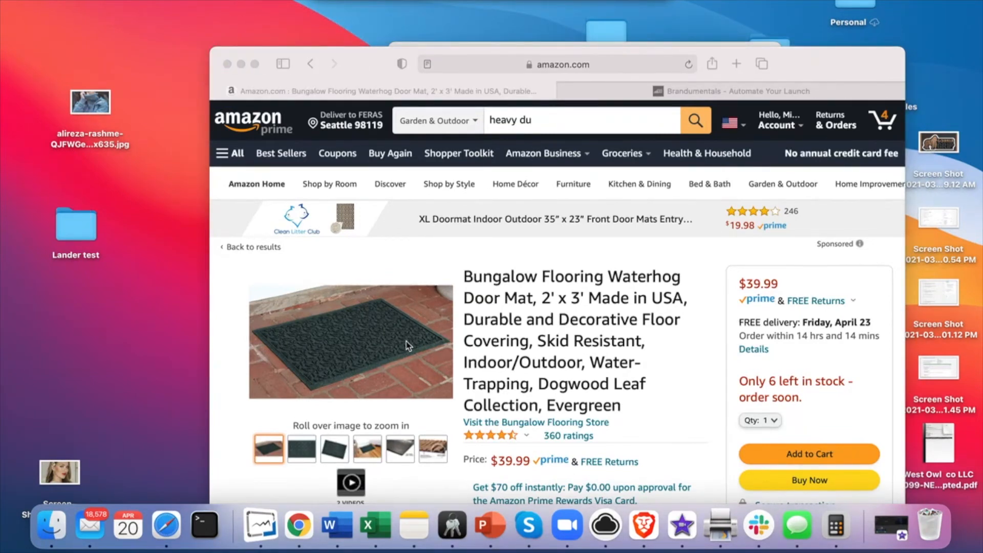
left_click(369, 336)
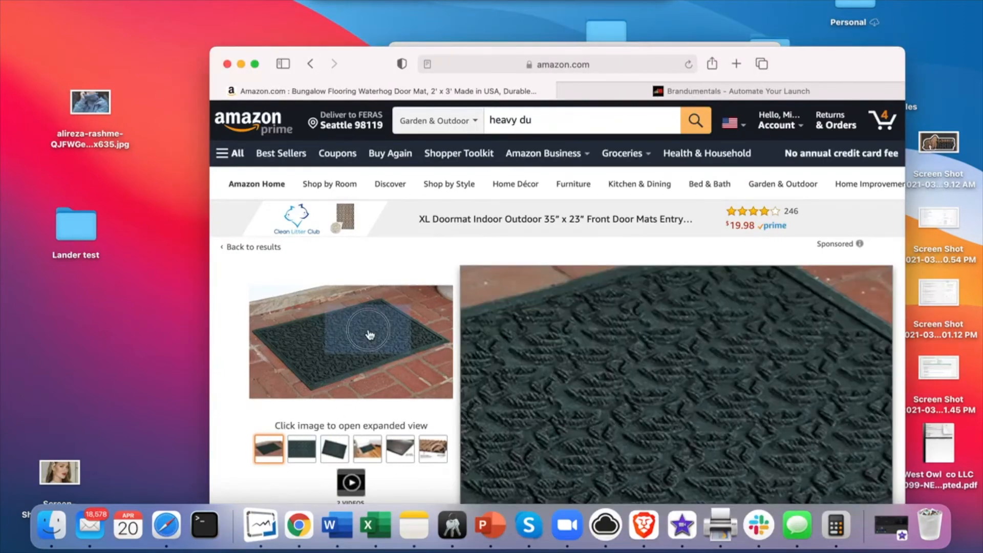
left_click(368, 334)
Step: Save the doorstep, flat top-down and doorway mat photos into the Lander test folder
left_click_drag(579, 325, 87, 234)
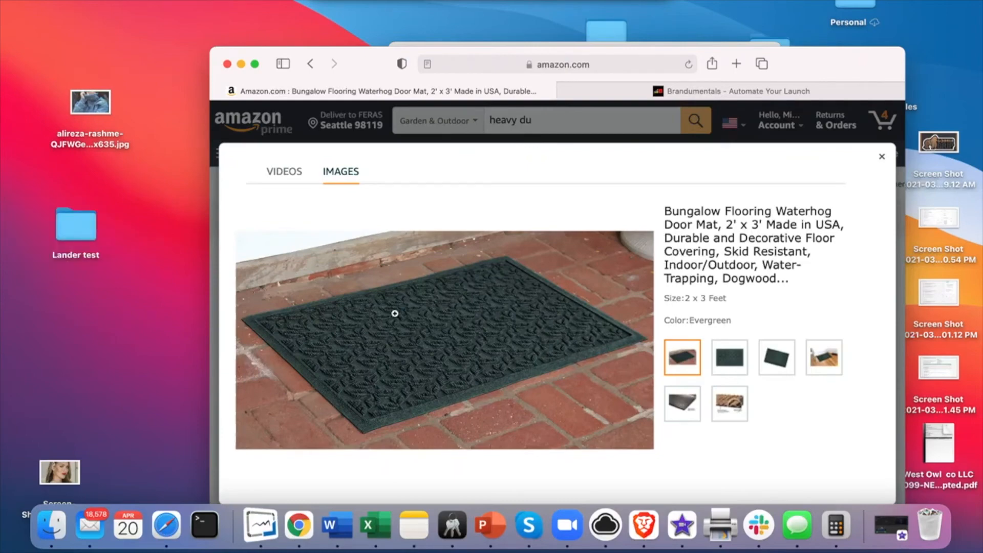
left_click(728, 365)
left_click_drag(469, 320, 77, 229)
left_click(822, 360)
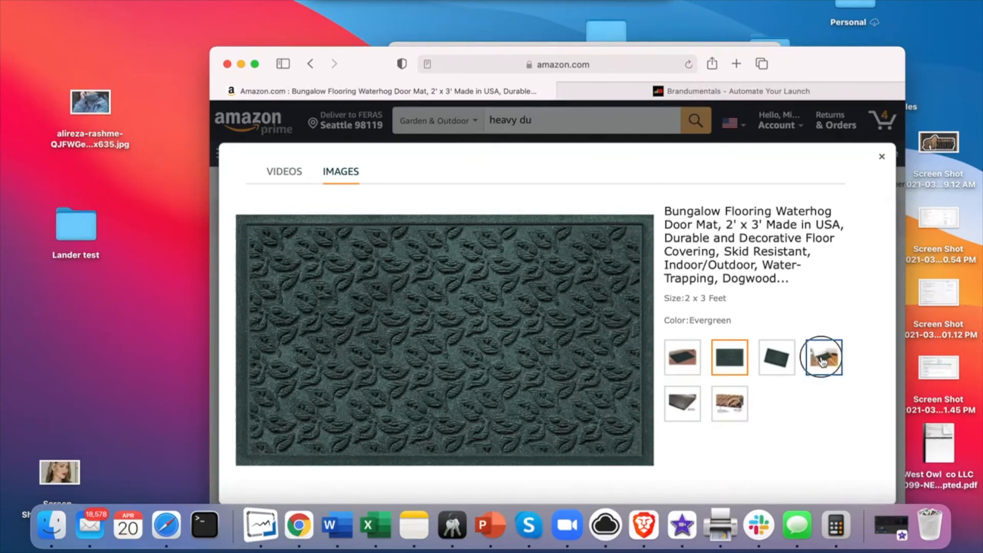
left_click(320, 330)
left_click_drag(320, 330, 87, 236)
Step: Save the rubber backing photo into Lander test and return to the Brandumentals editor
left_click(684, 412)
left_click_drag(683, 409, 250, 315)
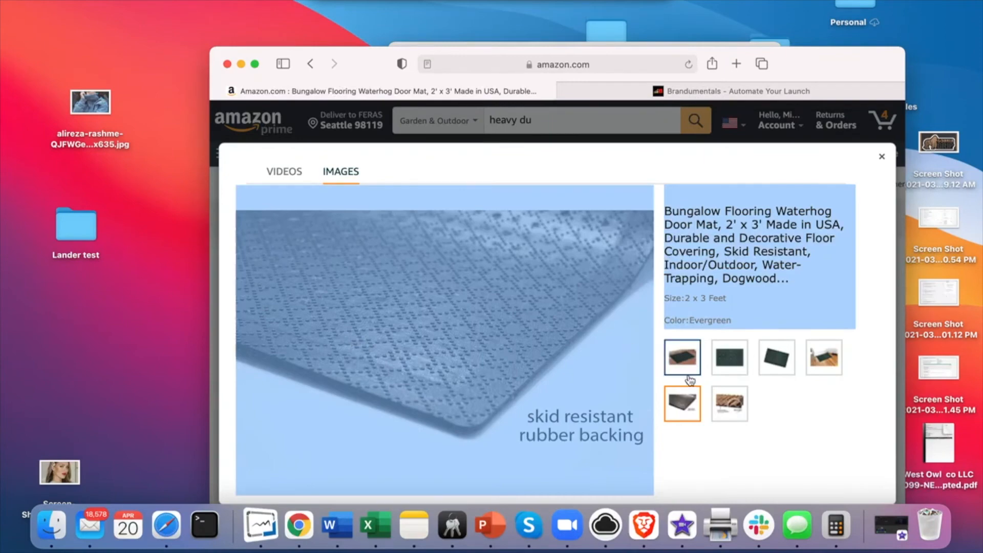
left_click(686, 408)
left_click(491, 279)
left_click_drag(491, 279, 79, 225)
left_click(684, 92)
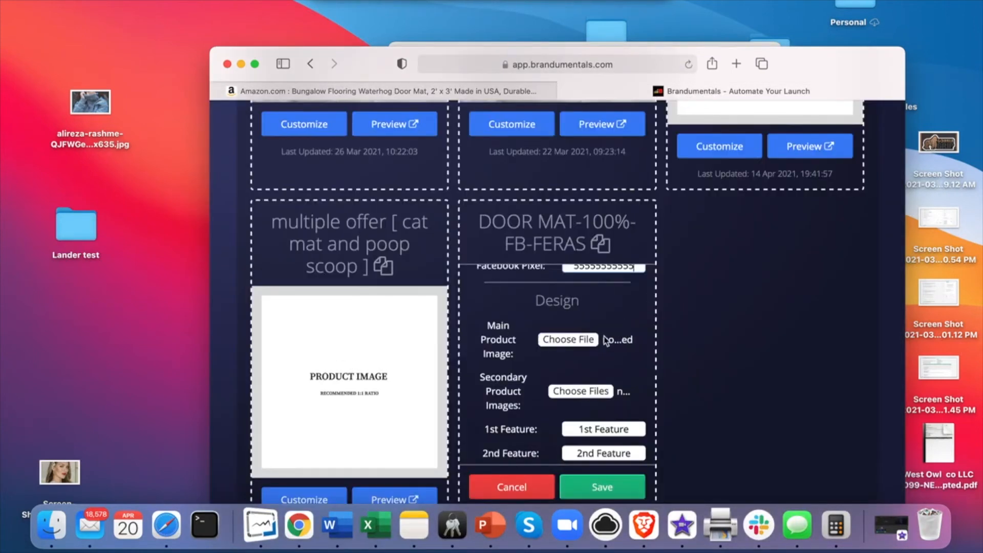
Step: Upload 81lmdKKkAXL._AC_SL1500_.jpg from Desktop > Lander test as the Main Product Image
scroll(606, 340, "up", 1)
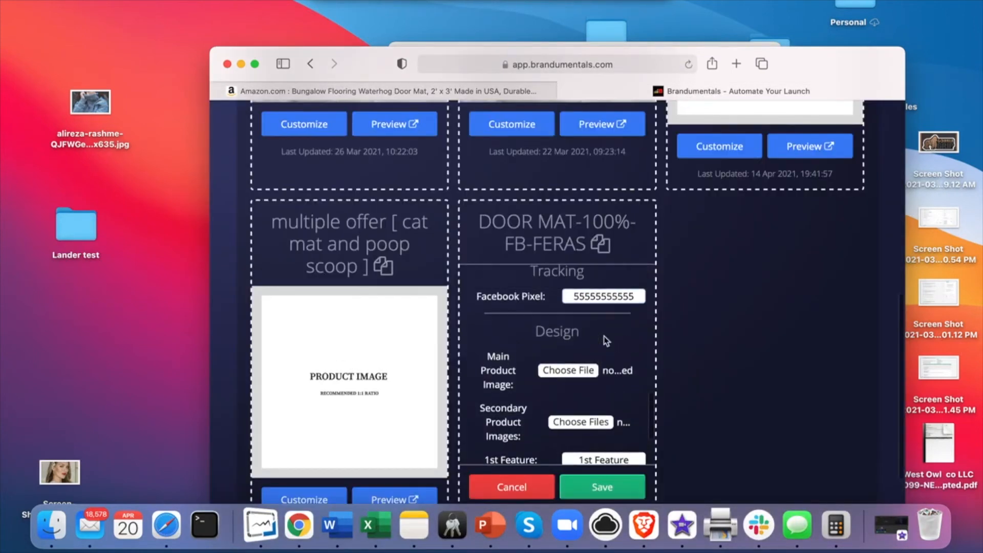
left_click(569, 369)
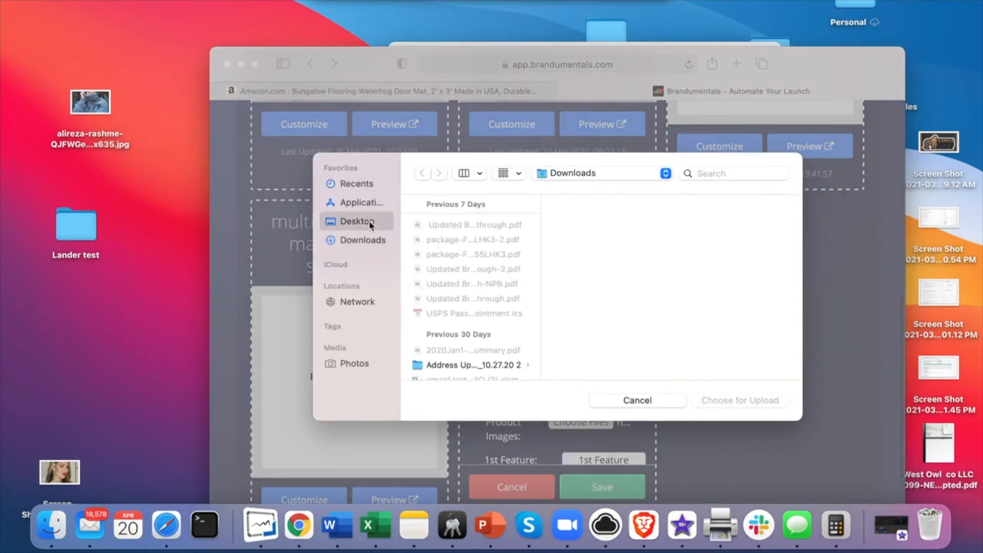
left_click(369, 221)
scroll(497, 280, "down", 10)
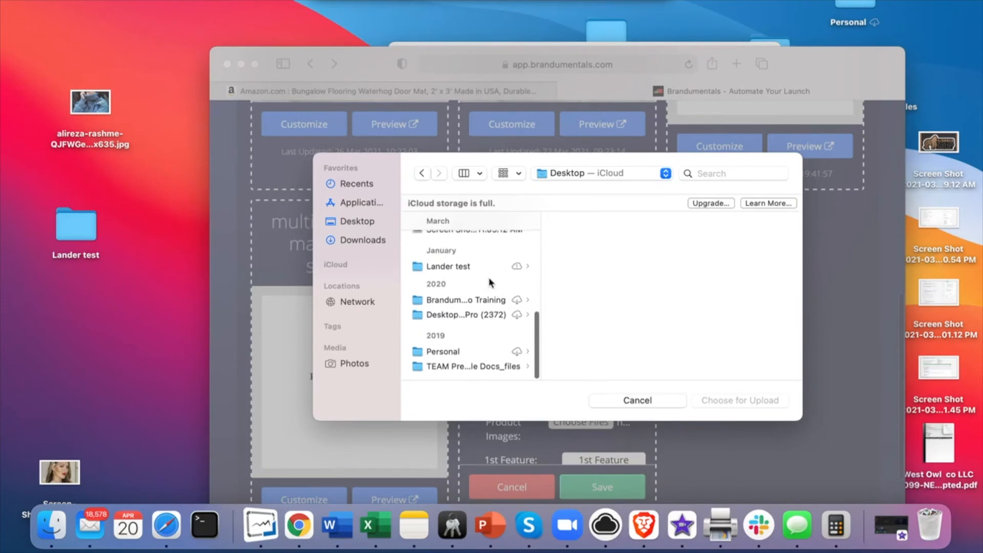
left_click(445, 266)
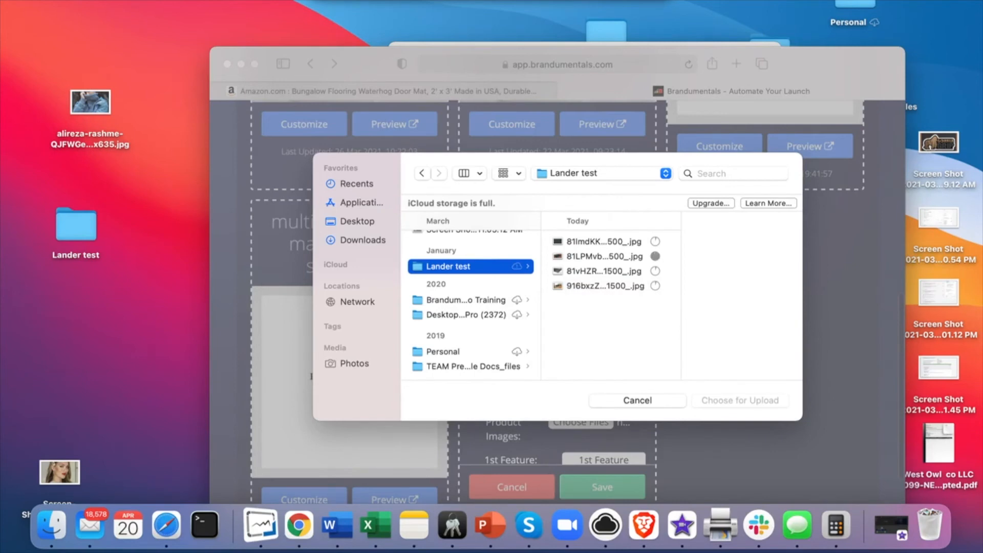
left_click(599, 241)
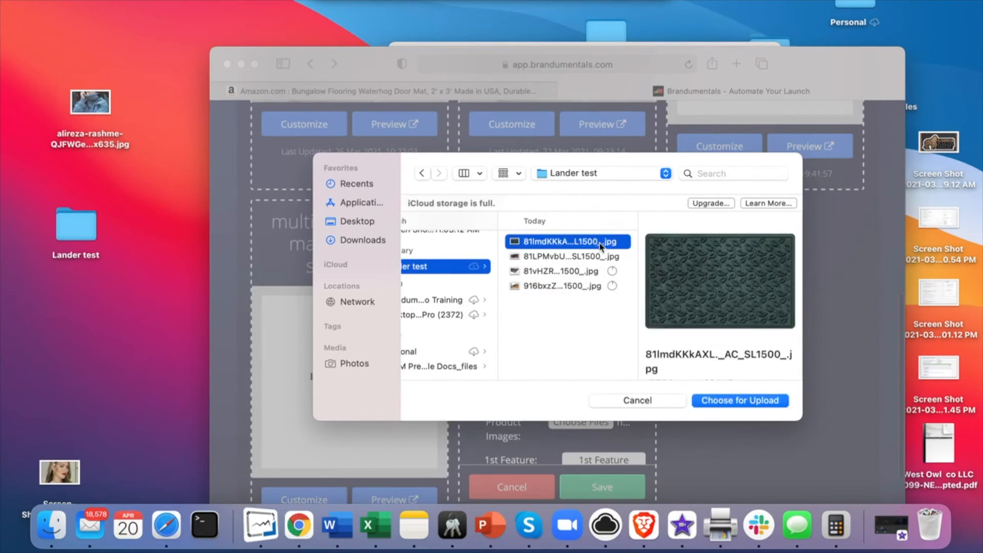
left_click(734, 401)
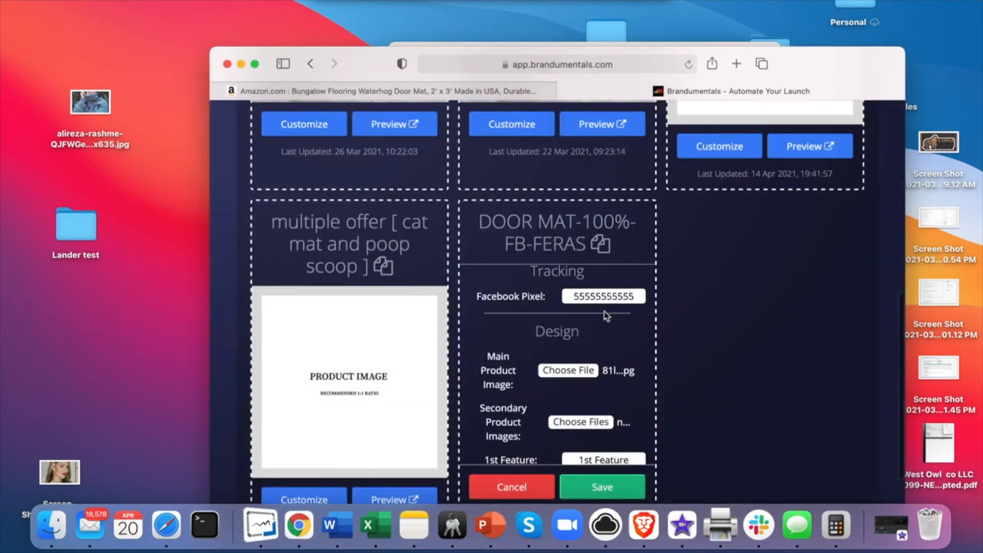
scroll(603, 328, "down", 4)
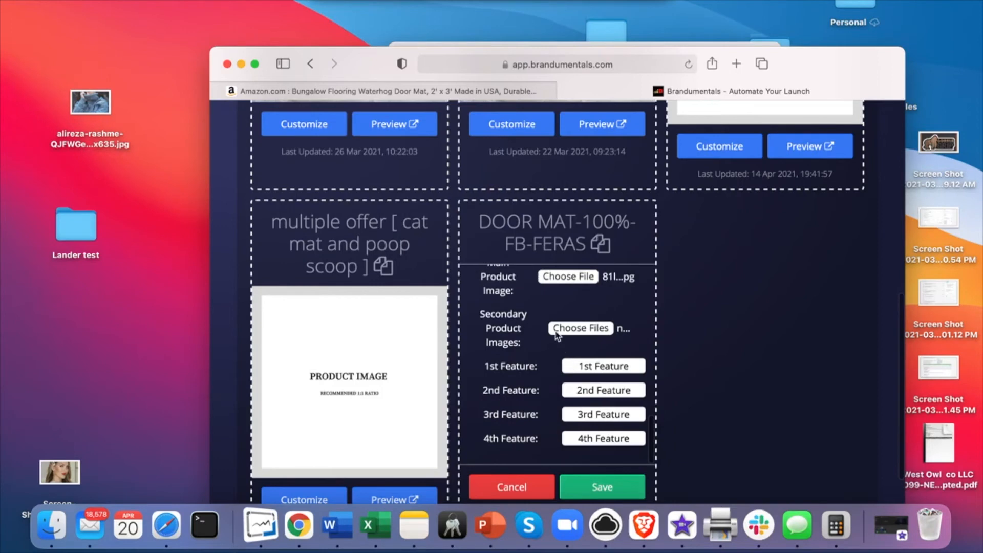
Step: Upload all four Lander test photos as the Secondary Product Images
left_click(578, 328)
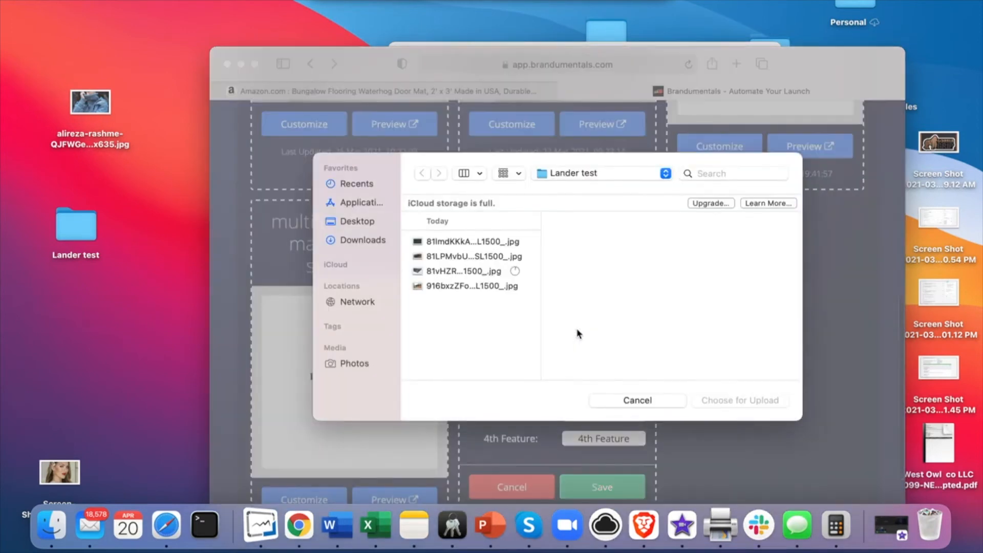
left_click(470, 286)
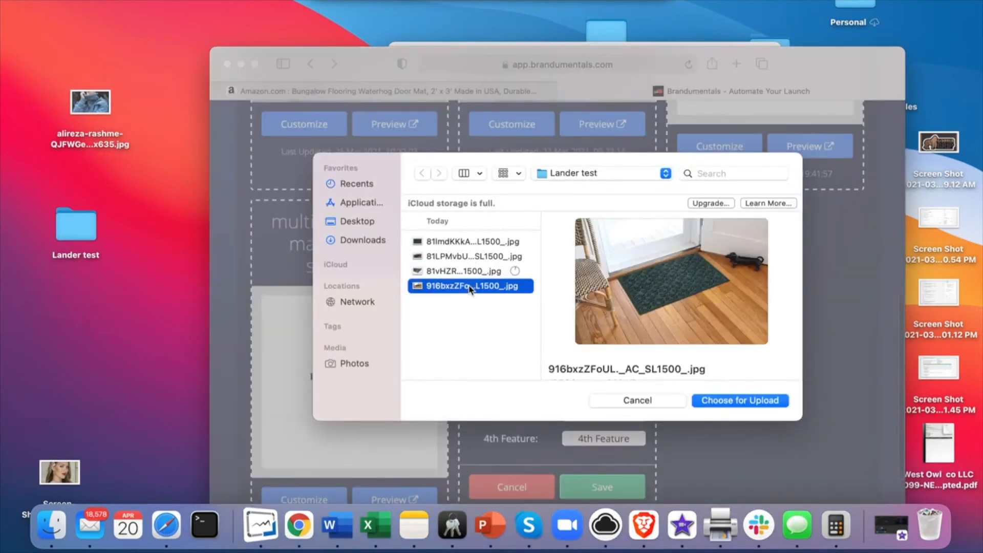
key("shift+Up")
key("shift+Up")
key("shift+Up")
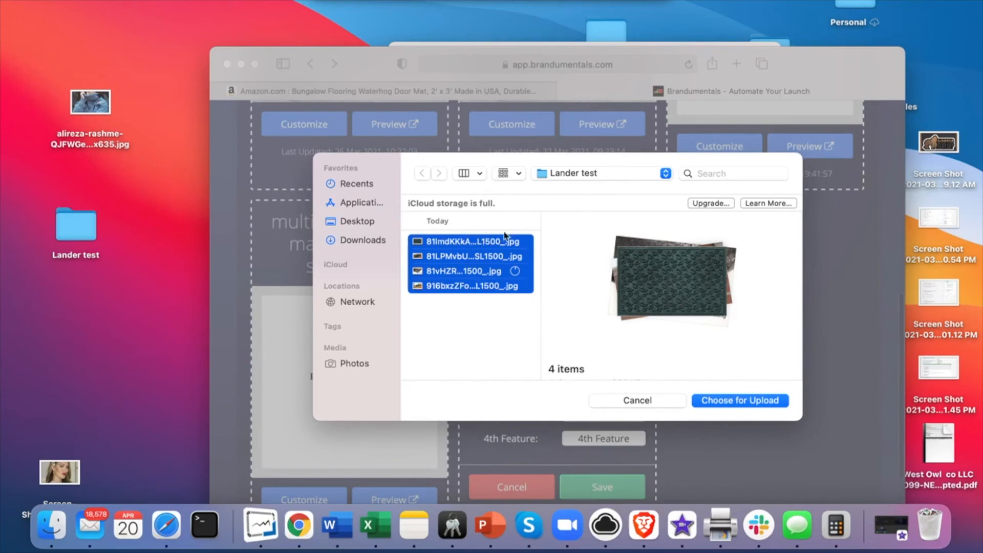
left_click(732, 405)
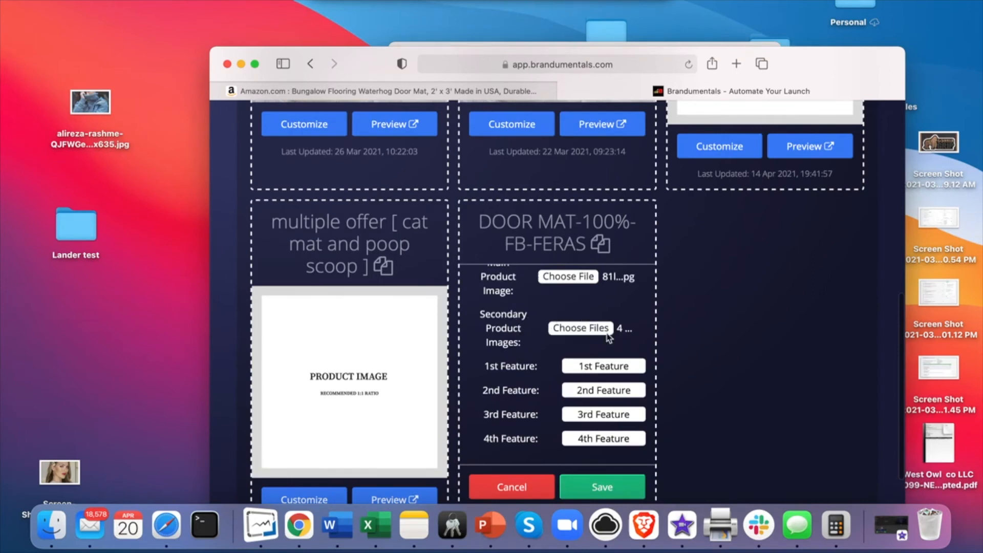
Step: Copy the USE INDOOR OR OUTDOORS bullet heading from Amazon into the 1st Feature field
left_click(502, 364)
left_click(414, 91)
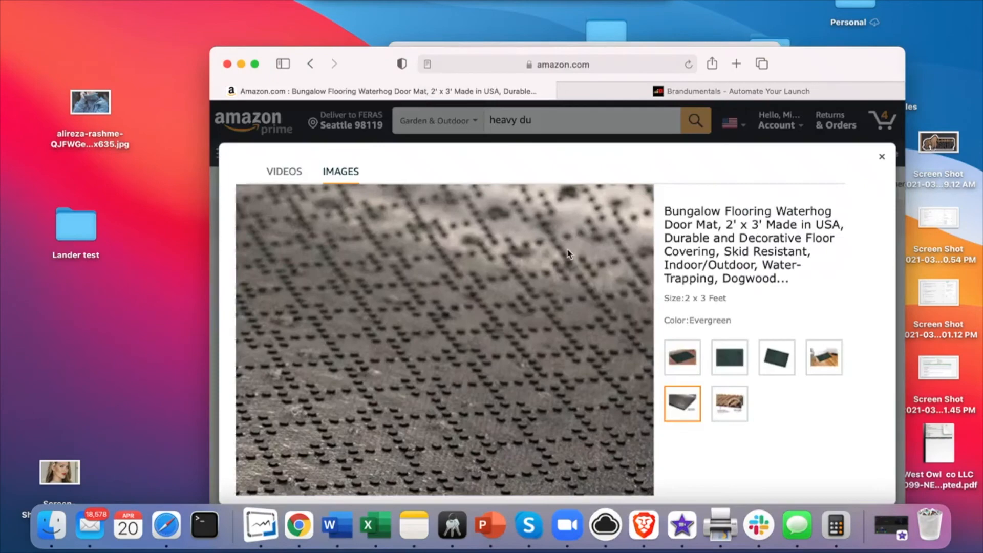
left_click(882, 157)
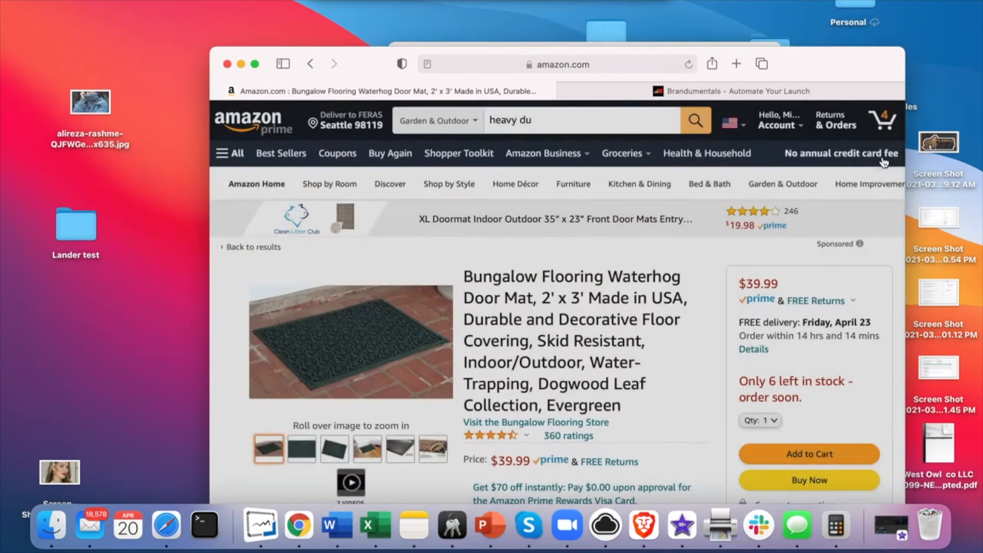
scroll(665, 233, "down", 5)
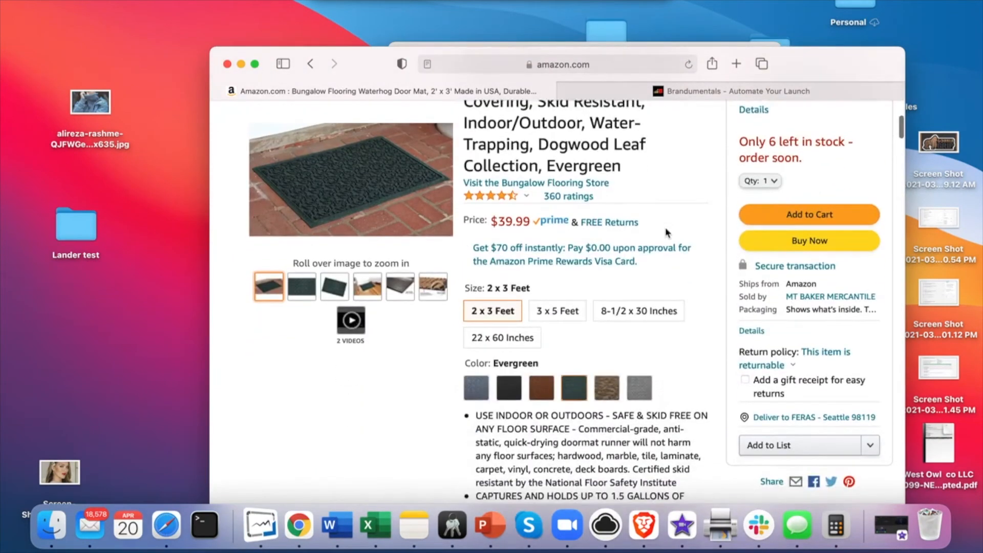
scroll(666, 233, "down", 2)
left_click_drag(476, 298, 602, 297)
key("super+c")
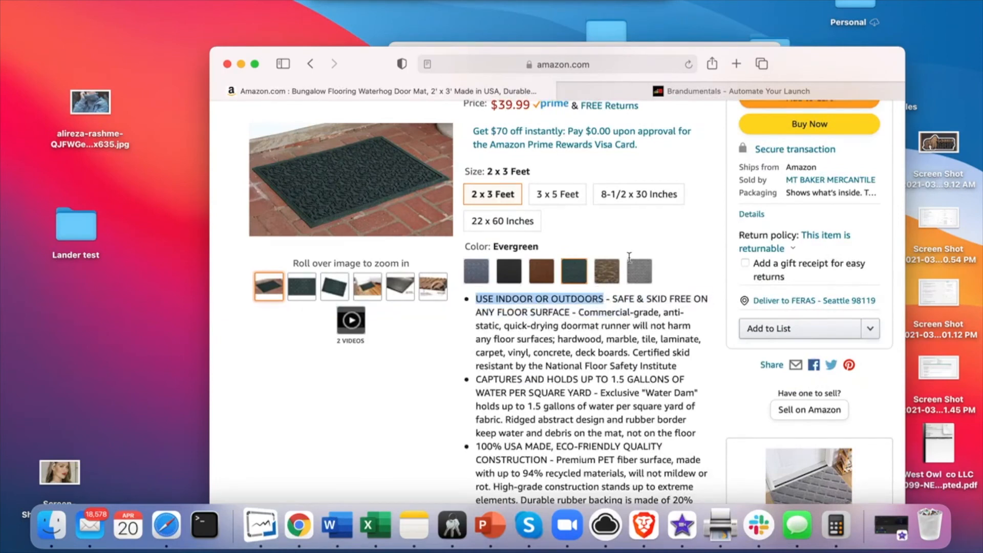
left_click(735, 92)
triple_click(578, 365)
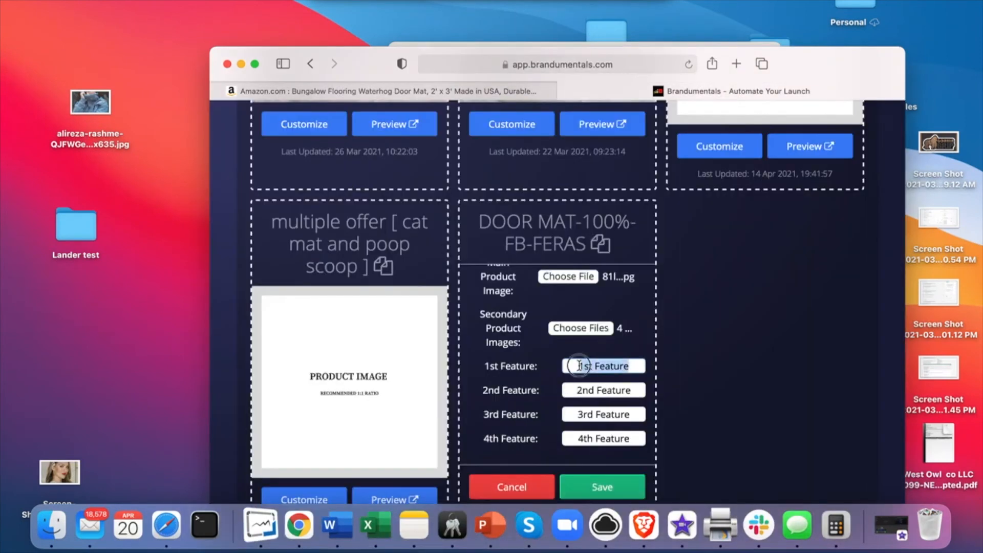
key("super+v")
Step: Replace the 2nd Feature placeholder with the CAPTURES AND HOLDS bullet heading
left_click(589, 390)
triple_click(589, 390)
key("BackSpace")
left_click(532, 91)
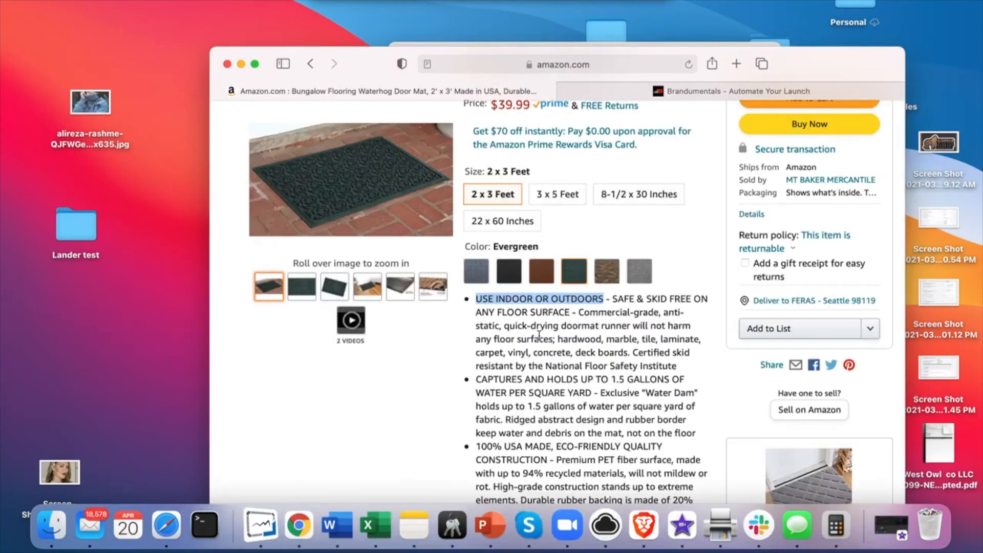
scroll(539, 336, "down", 2)
left_click_drag(479, 344, 591, 344)
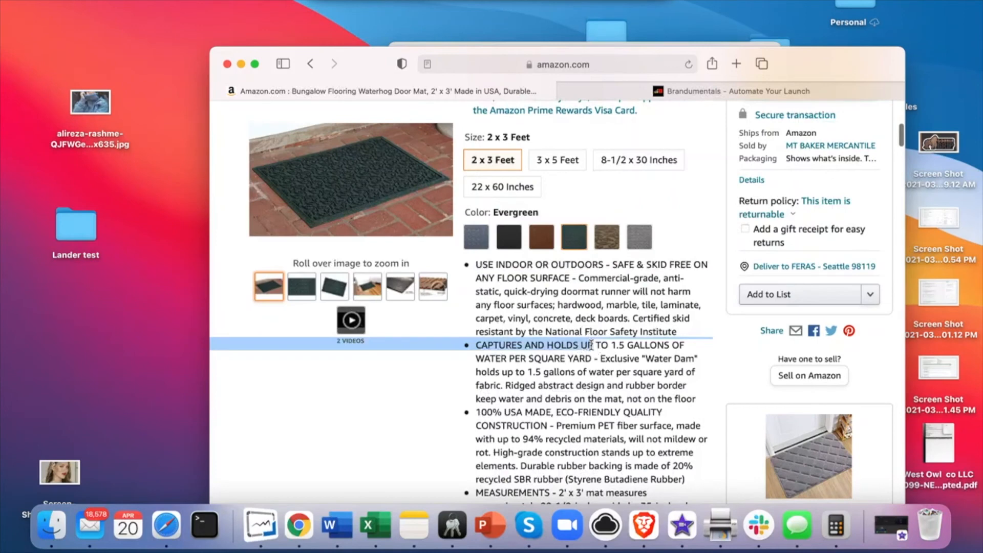
left_click(591, 344)
left_click_drag(480, 342, 590, 356)
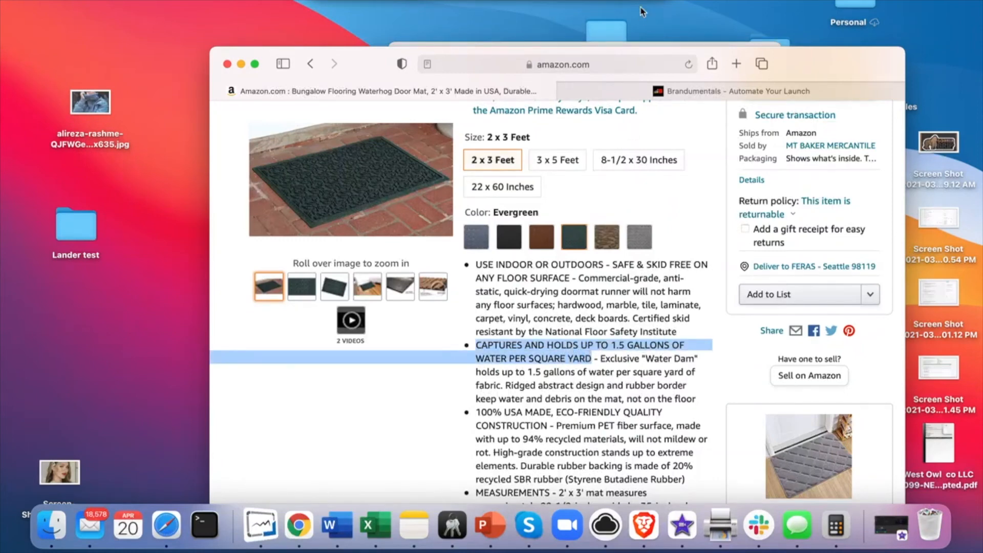
left_click(635, 91)
left_click(600, 388)
key("super+v")
Step: Replace the 3rd Feature placeholder with the 100% USA MADE bullet heading
key("Tab")
key("BackSpace")
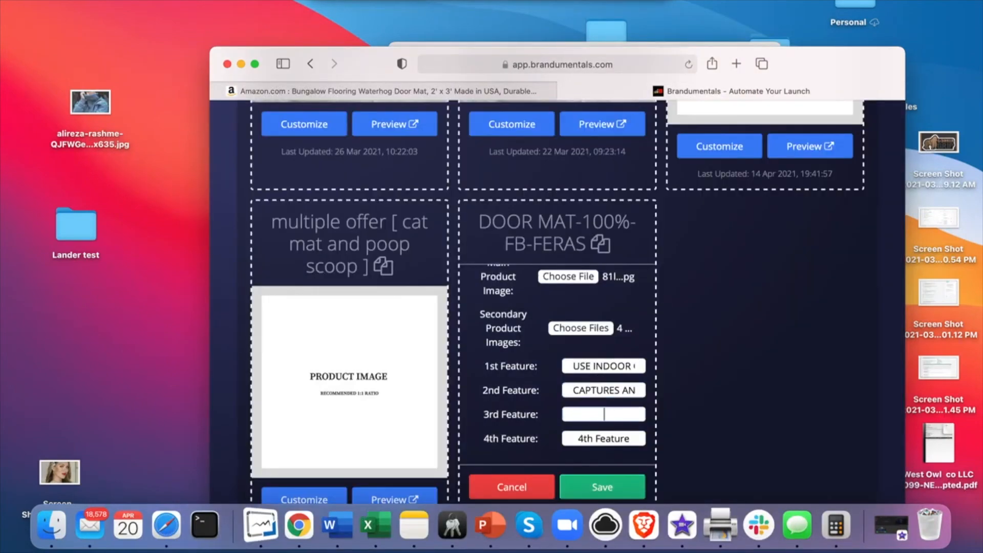
left_click(443, 86)
scroll(513, 403, "down", 2)
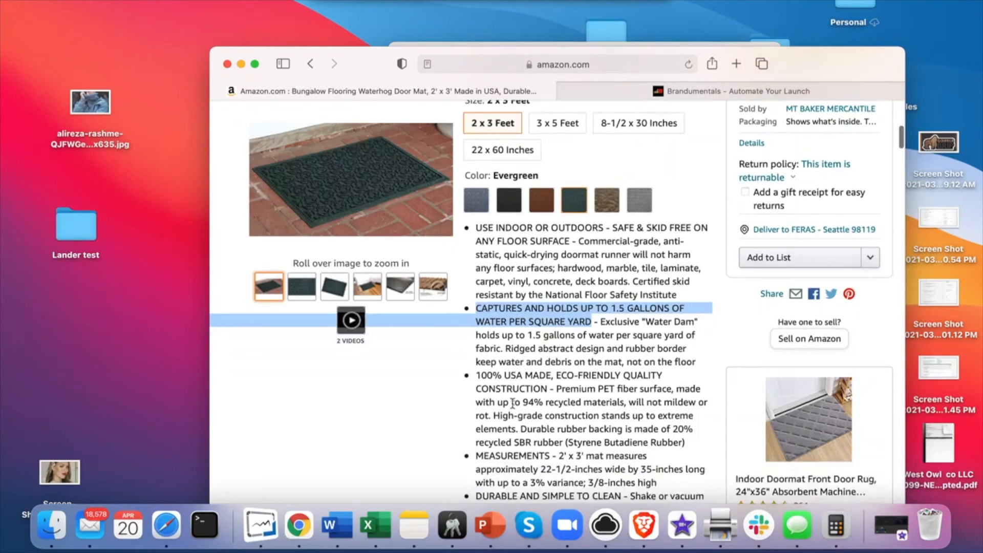
left_click_drag(478, 379, 549, 389)
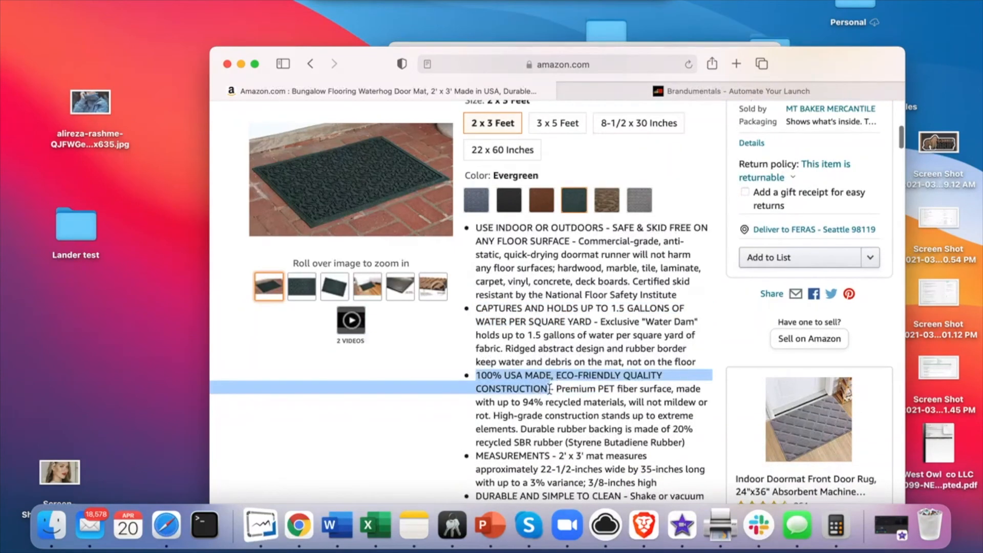
left_click(680, 91)
left_click(594, 412)
key("super+v")
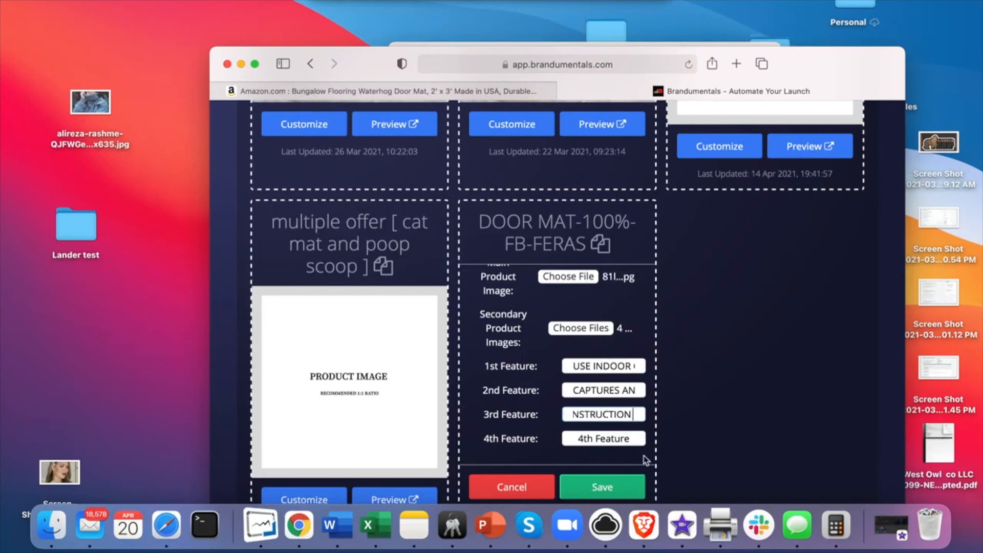
Step: Fill the 4th Feature with the MEASUREMENTS bullet and save the lander
triple_click(608, 438)
key("BackSpace")
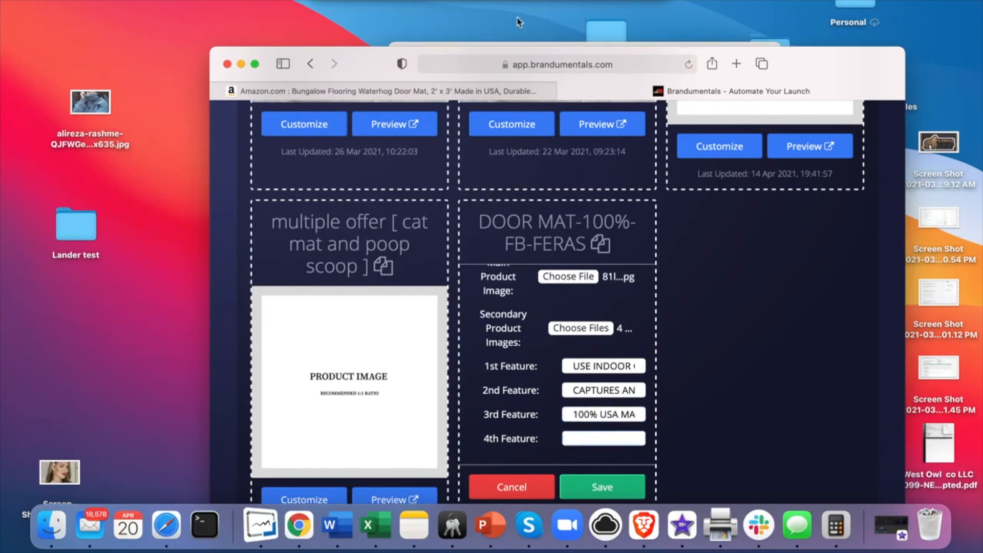
left_click(489, 87)
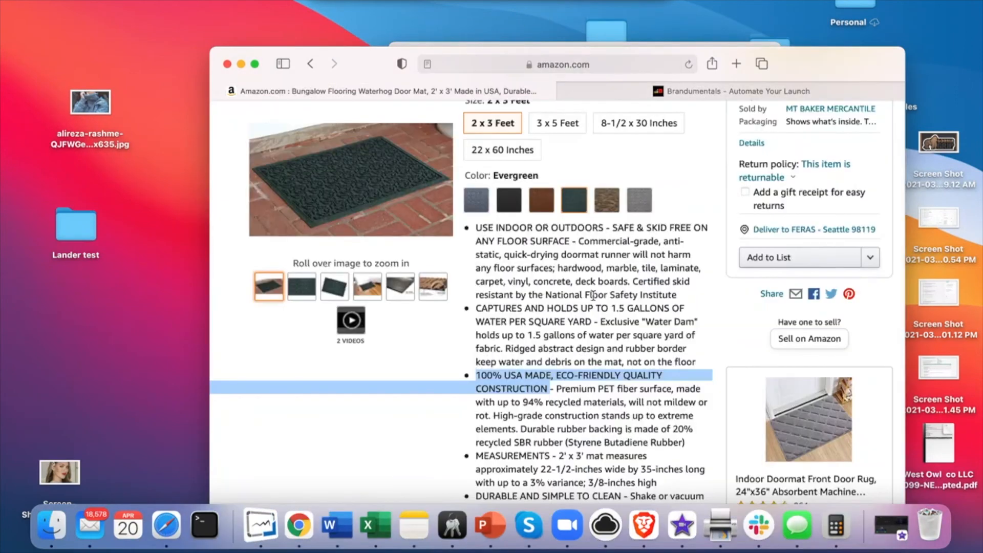
scroll(593, 295, "down", 3)
left_click_drag(476, 361, 661, 389)
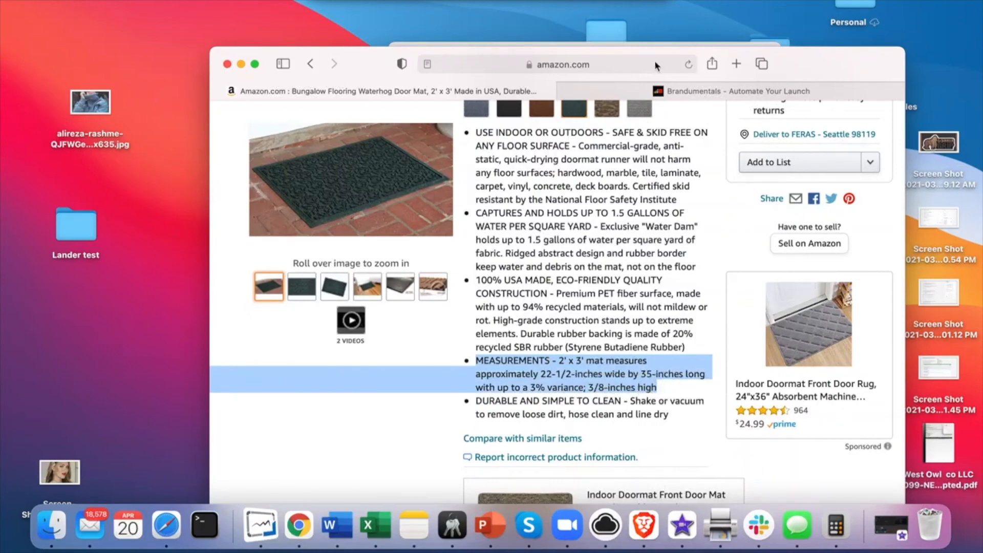
left_click(684, 92)
scroll(574, 336, "down", 1)
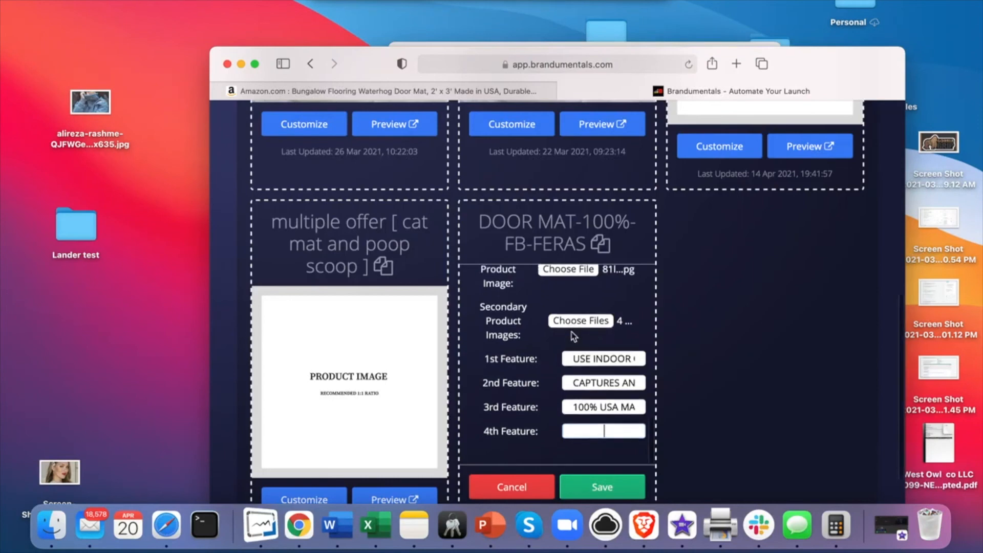
left_click(618, 438)
key("super+v")
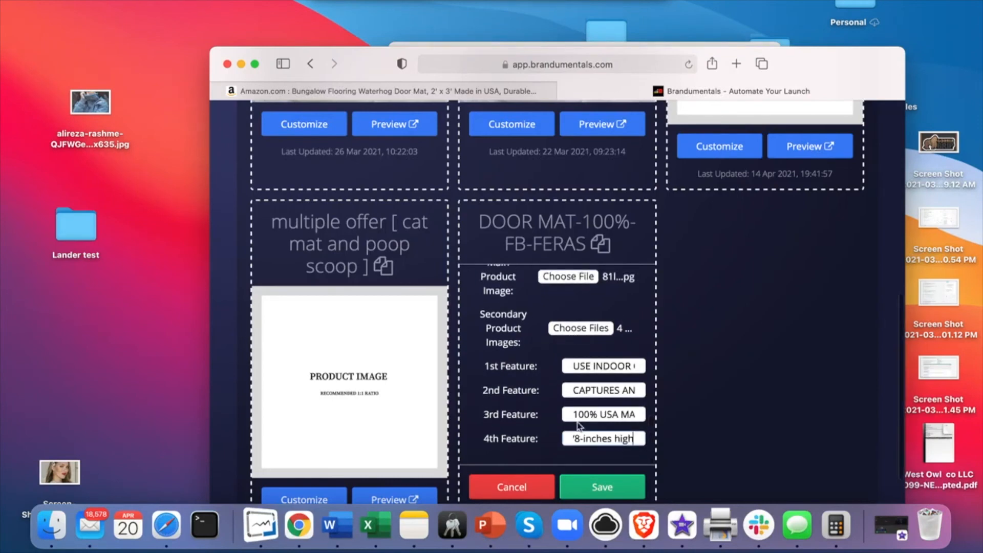
scroll(507, 315, "down", 3)
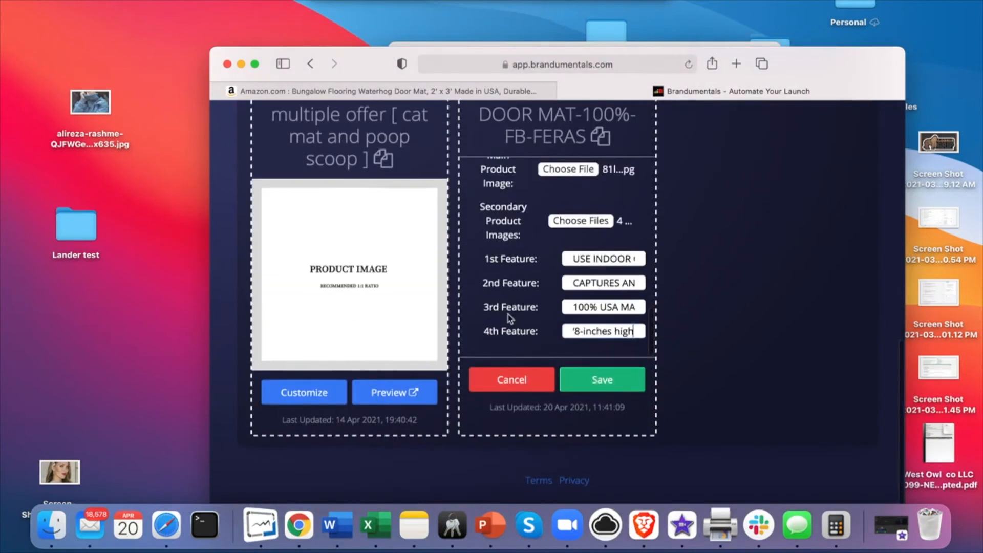
left_click(611, 389)
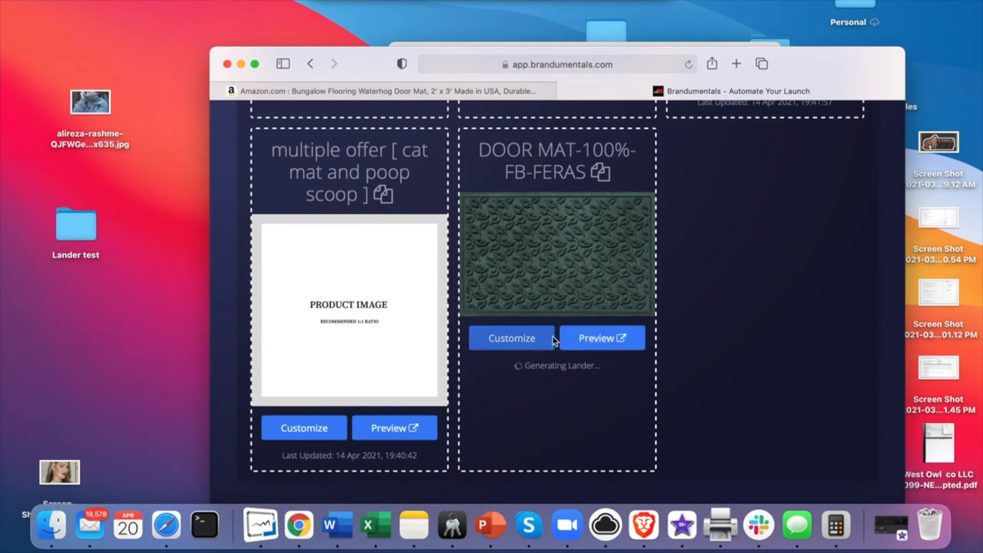
Step: Open the DOOR MAT lander's preview on rebatedoor.com
left_click(610, 342)
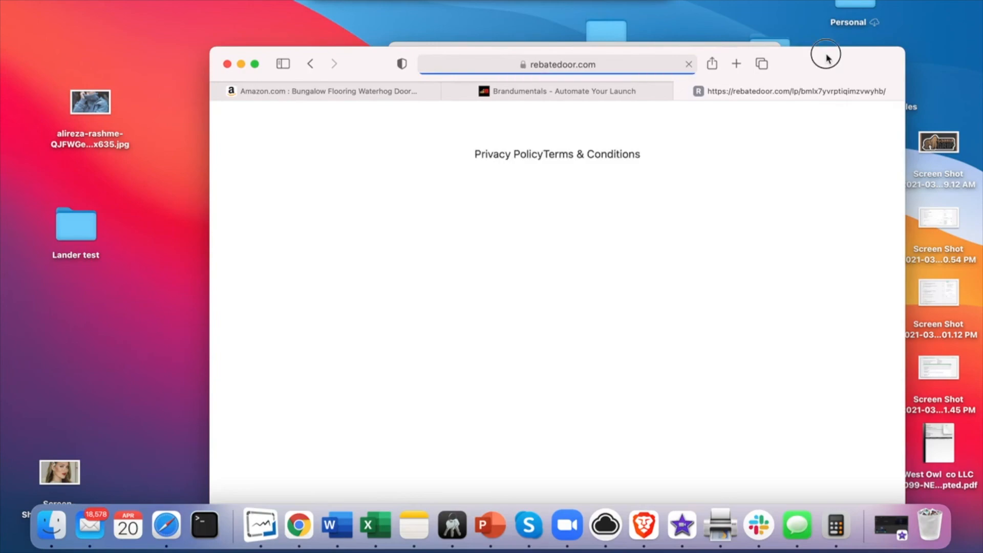
Step: Check the preview's placeholder headline, reload it, and return to the Rebate Landers dashboard
left_click_drag(826, 55, 818, 53)
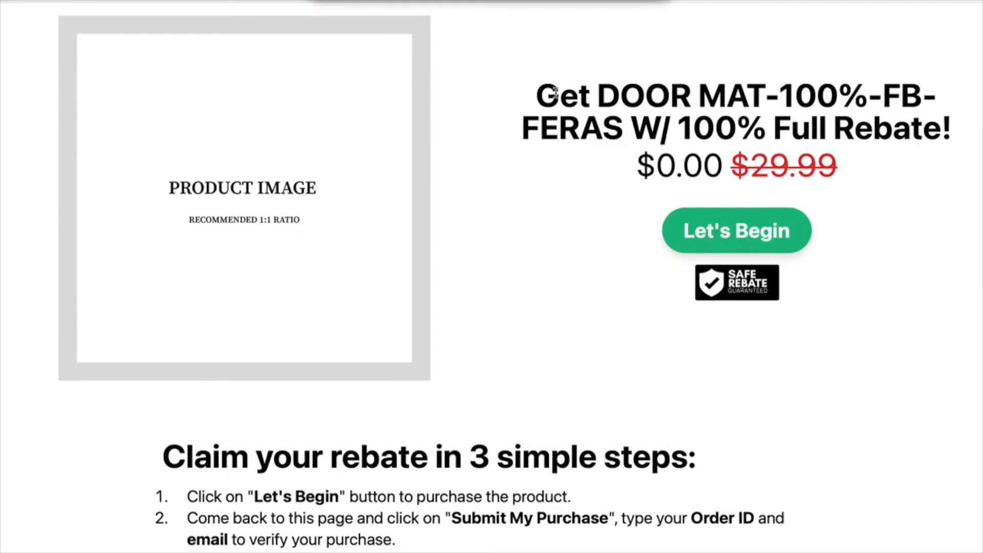
left_click_drag(536, 94, 927, 145)
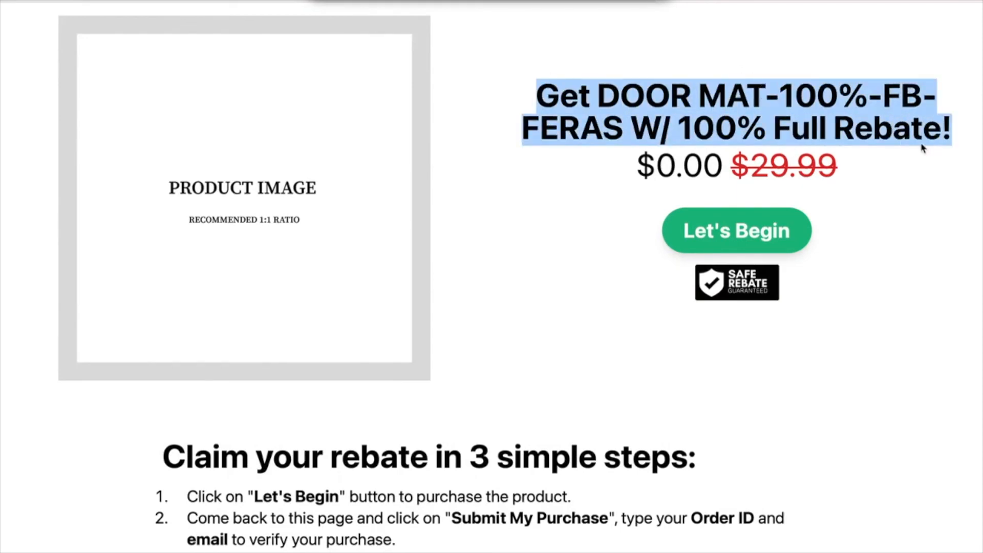
left_click(921, 148)
left_click_drag(951, 132, 574, 82)
left_click(574, 82)
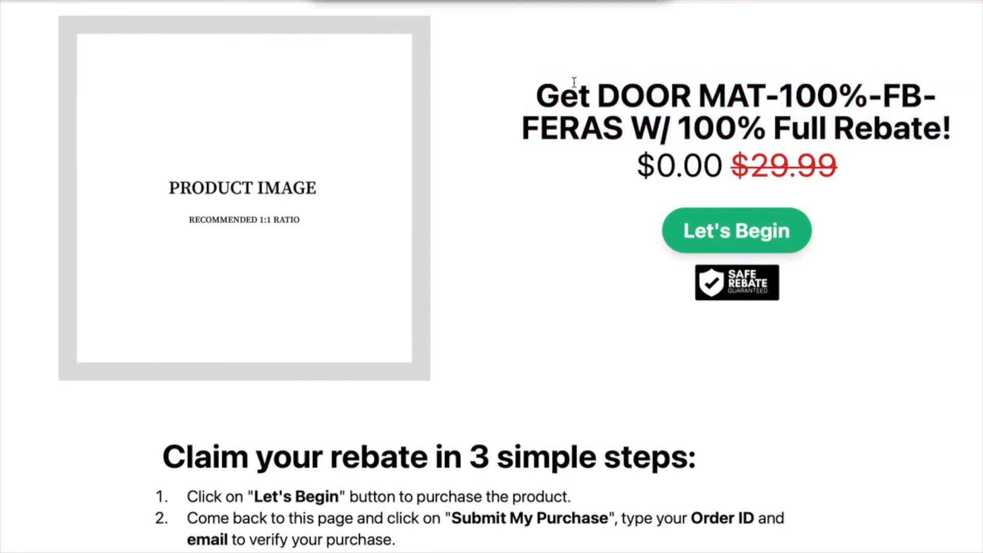
left_click_drag(527, 96, 644, 147)
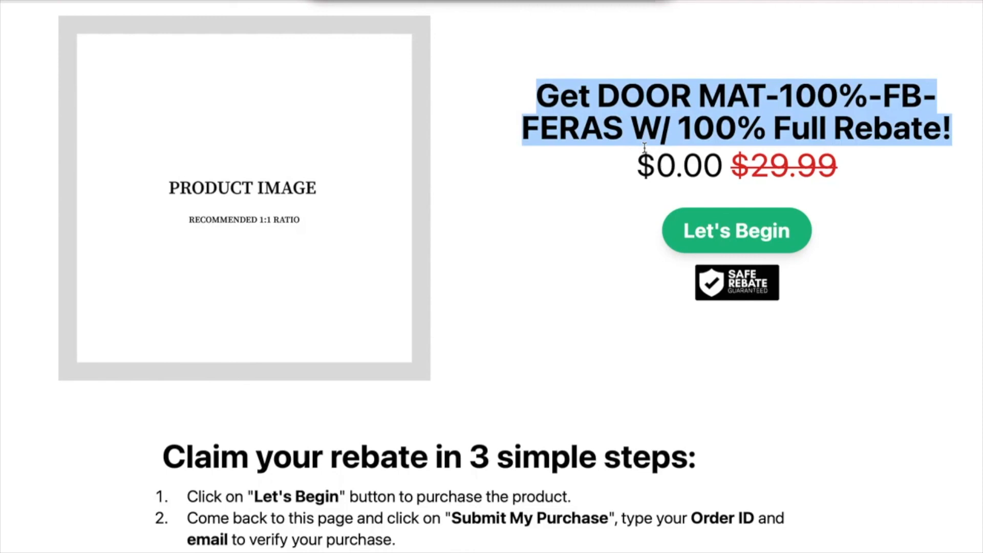
key("super+r")
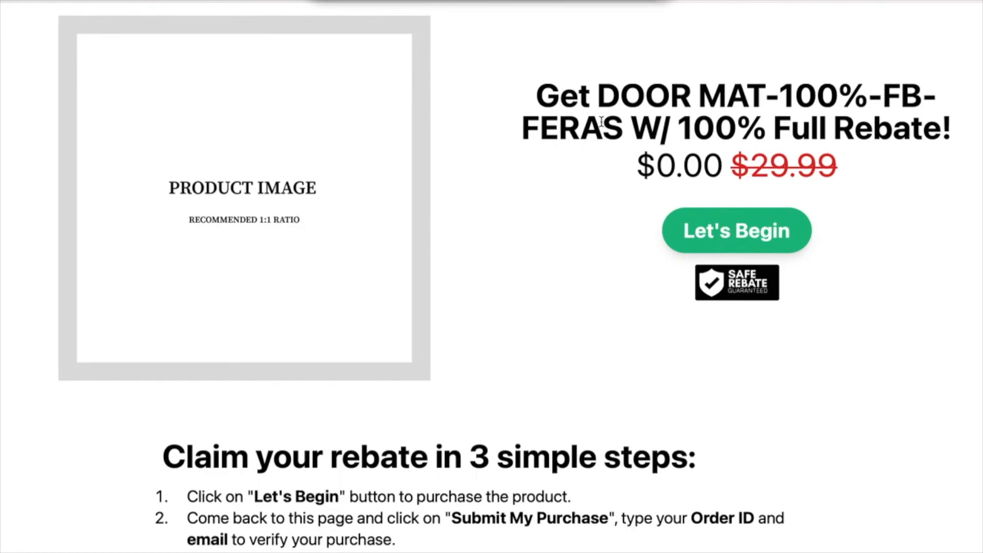
key("ctrl+shift+Tab")
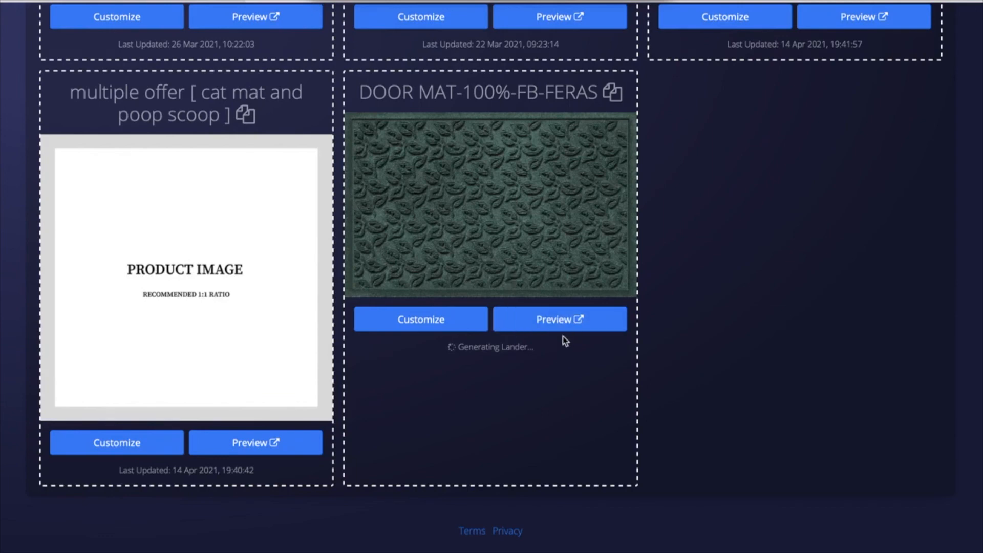
Step: Reopen the DOOR MAT preview and check its new headline and $0.00 versus $29.99 prices
left_click(542, 328)
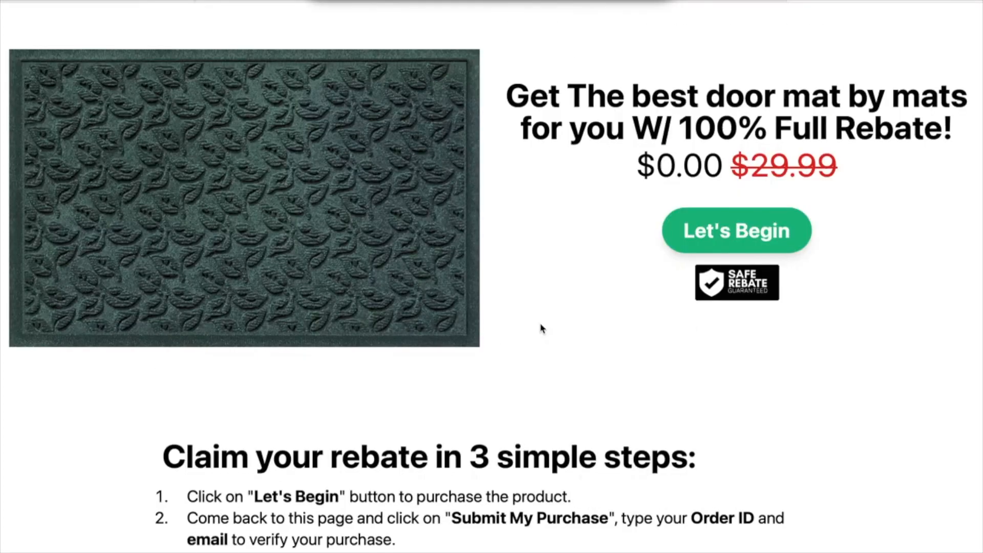
left_click(527, 93)
left_click_drag(847, 95, 817, 118)
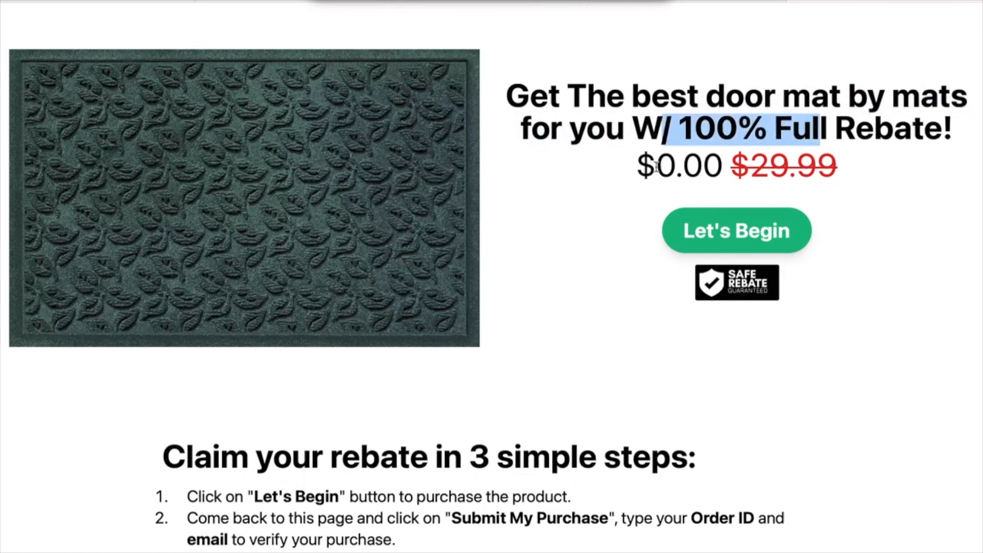
left_click_drag(656, 166, 678, 167)
left_click_drag(750, 165, 879, 162)
left_click(879, 162)
scroll(878, 162, "down", 1)
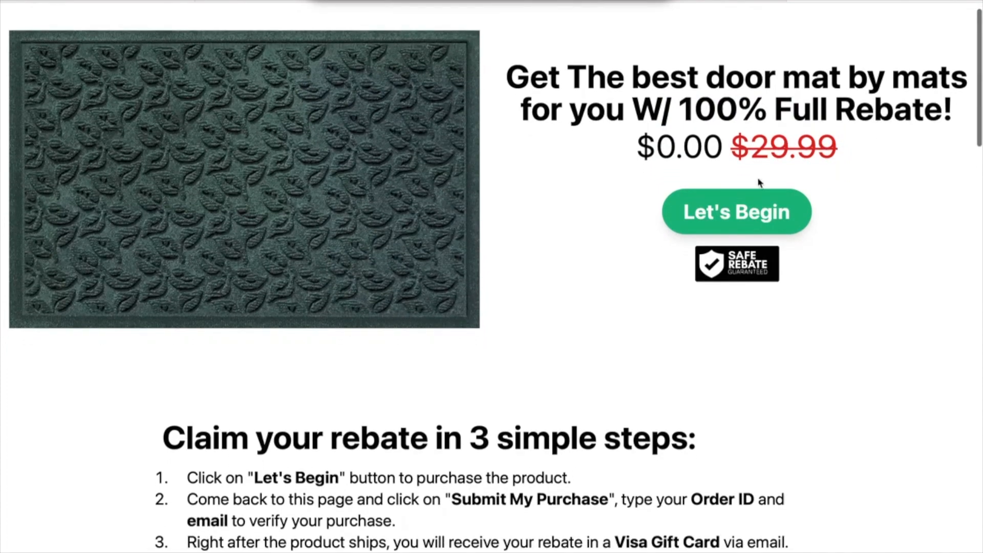
left_click_drag(753, 137, 850, 136)
left_click(850, 136)
scroll(850, 136, "down", 3)
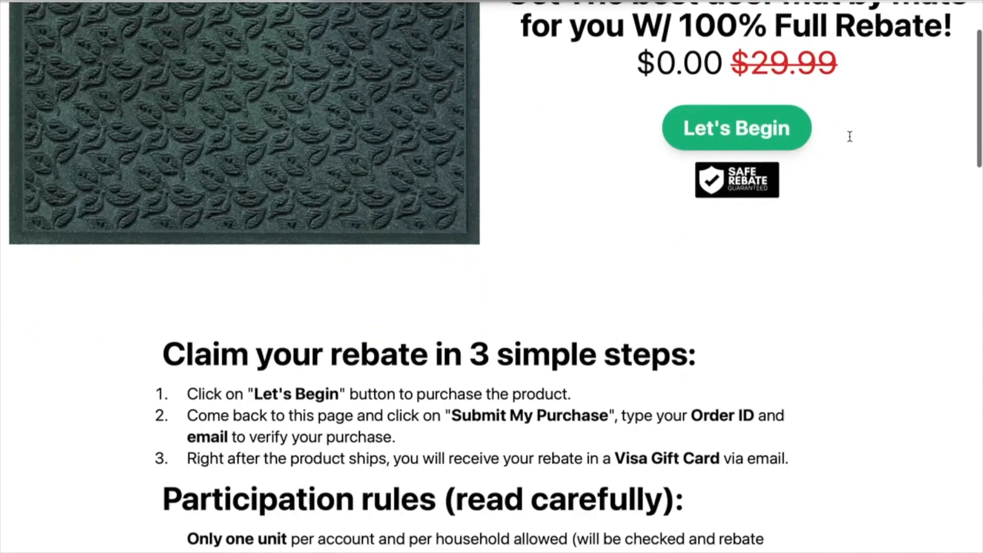
scroll(849, 136, "down", 15)
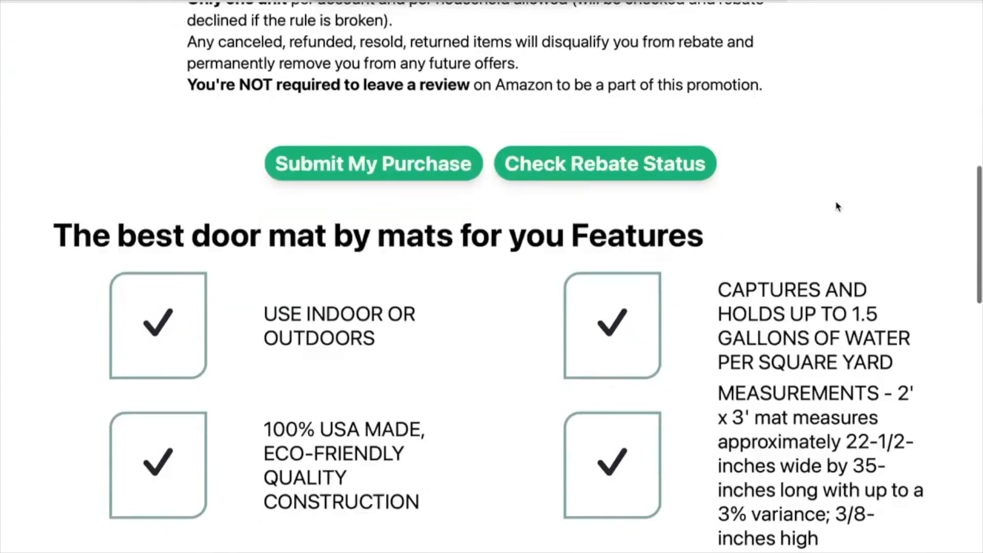
scroll(834, 201, "up", 3)
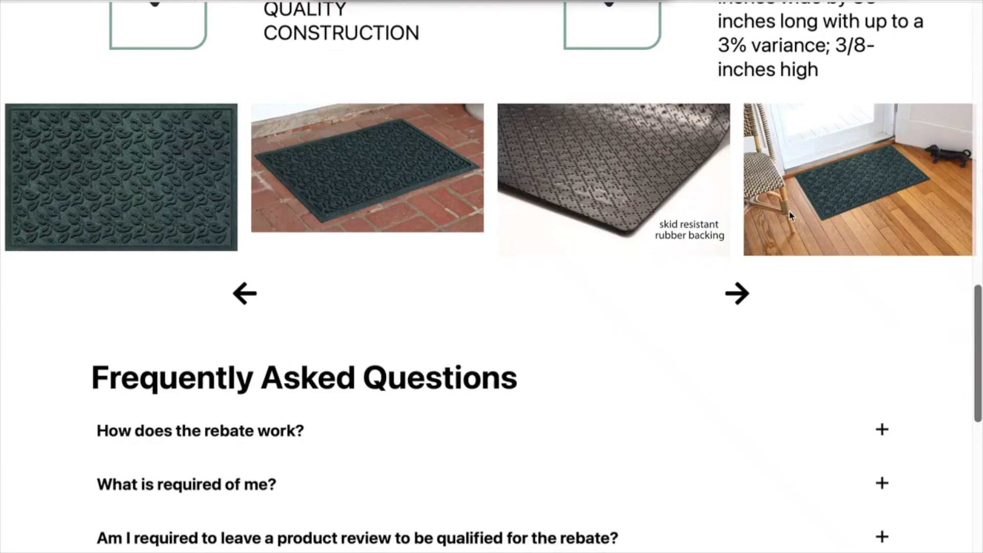
scroll(790, 215, "up", 5)
left_click_drag(732, 91, 873, 195)
left_click_drag(342, 117, 466, 118)
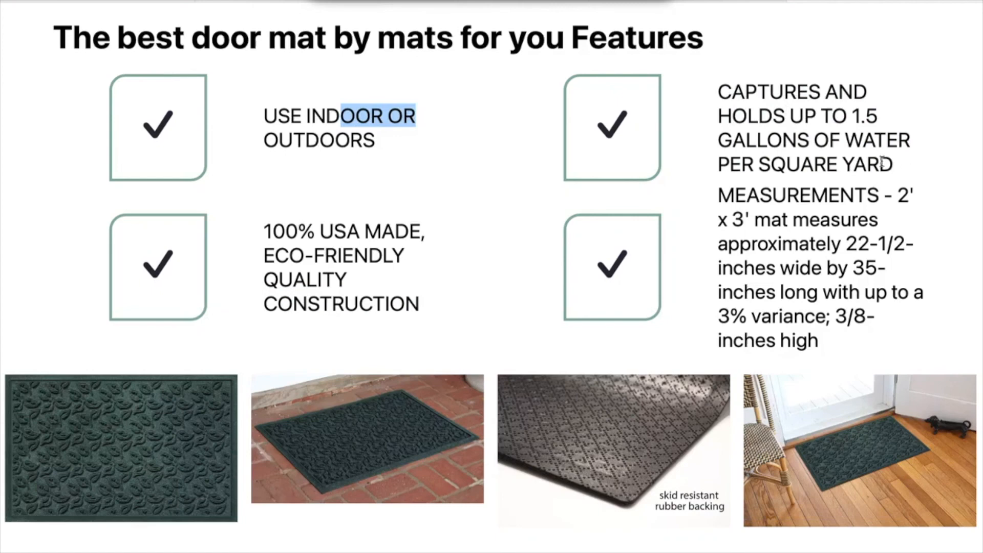
left_click_drag(899, 167, 826, 105)
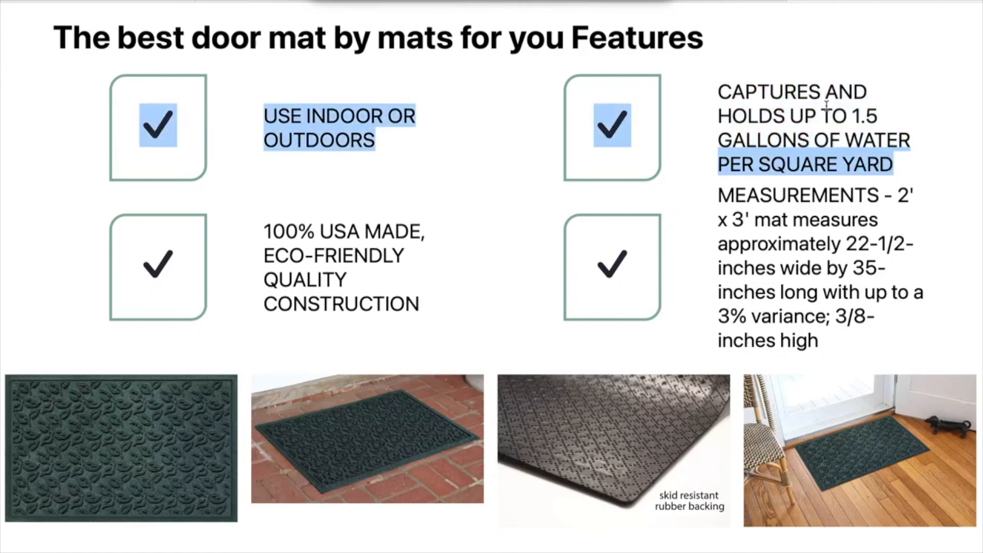
left_click_drag(720, 199, 847, 336)
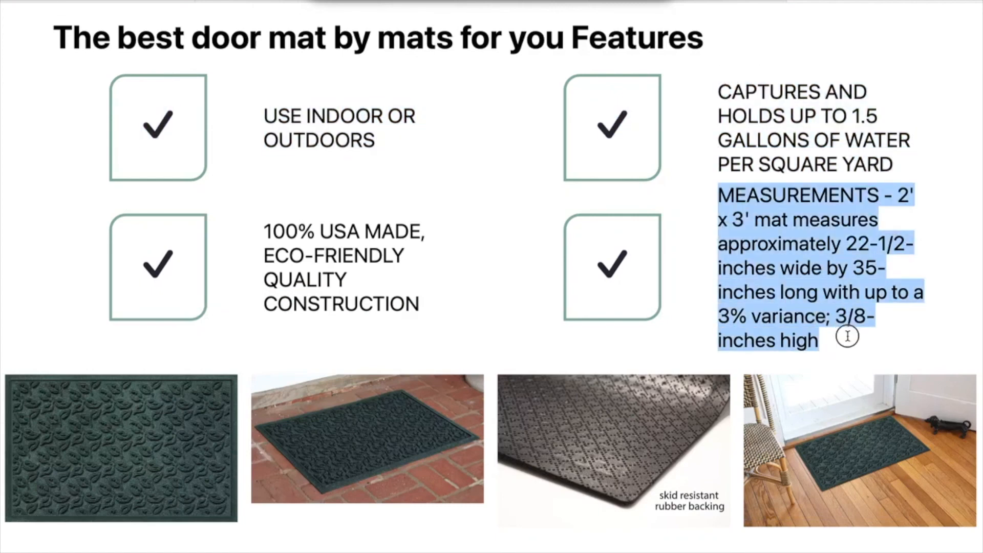
scroll(835, 156, "down", 10)
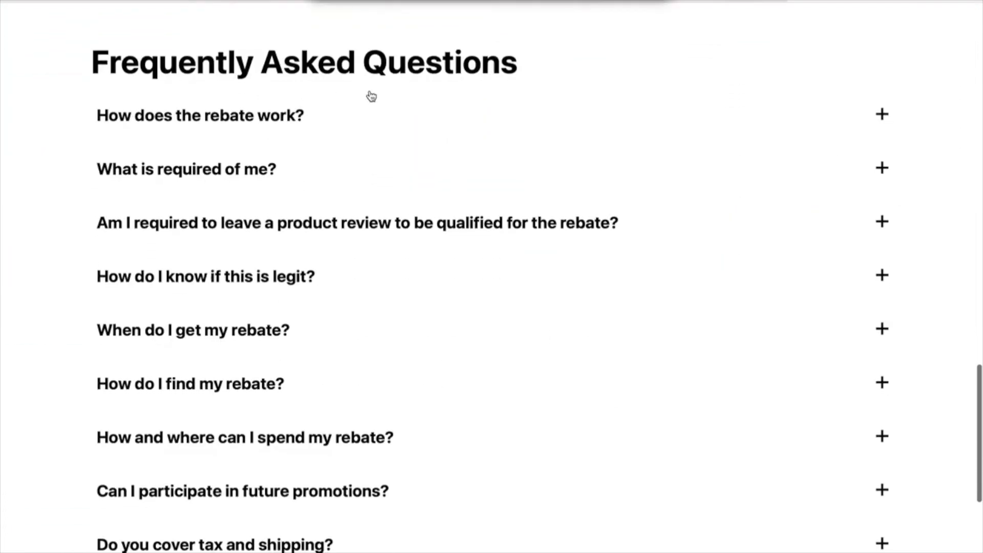
scroll(436, 99, "down", 4)
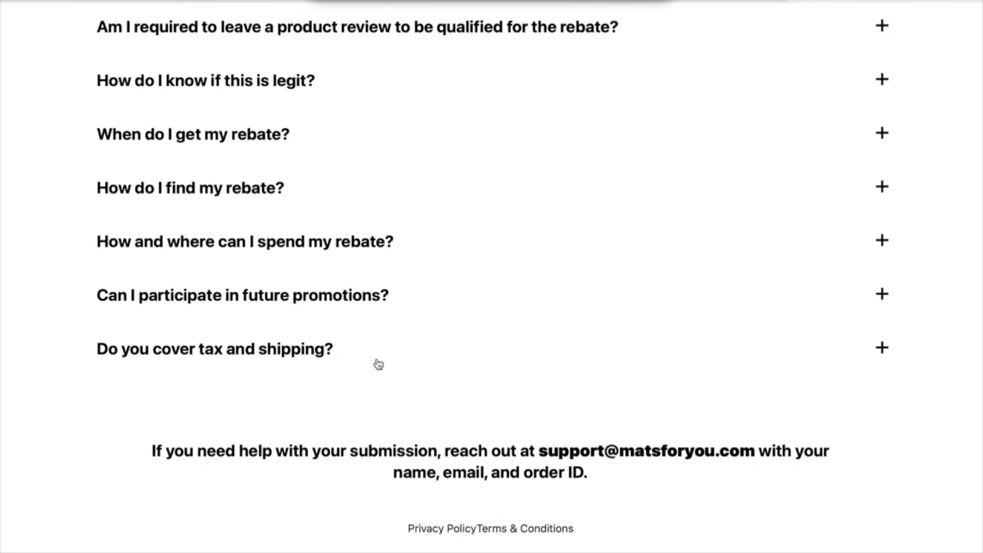
scroll(361, 373, "up", 2)
scroll(296, 114, "up", 3)
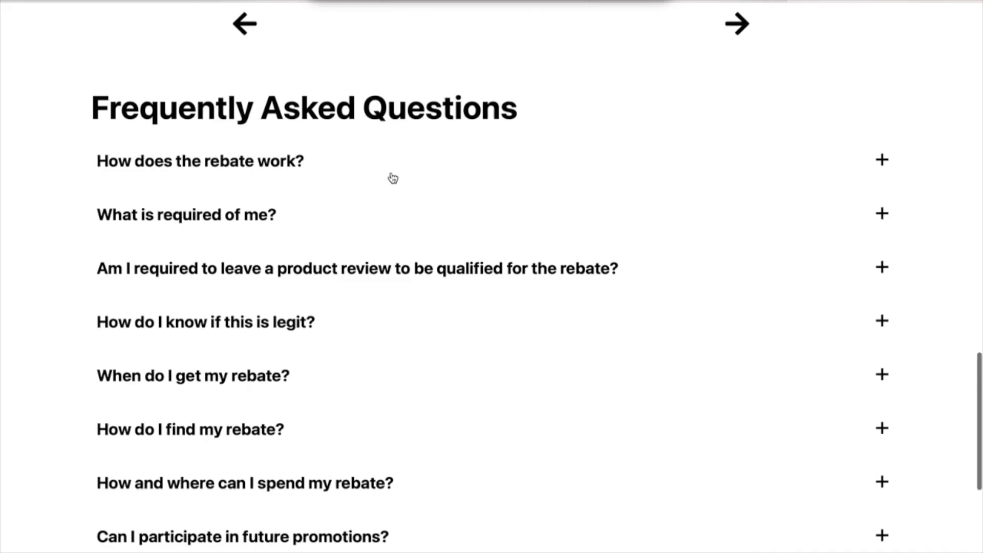
scroll(391, 177, "down", 1)
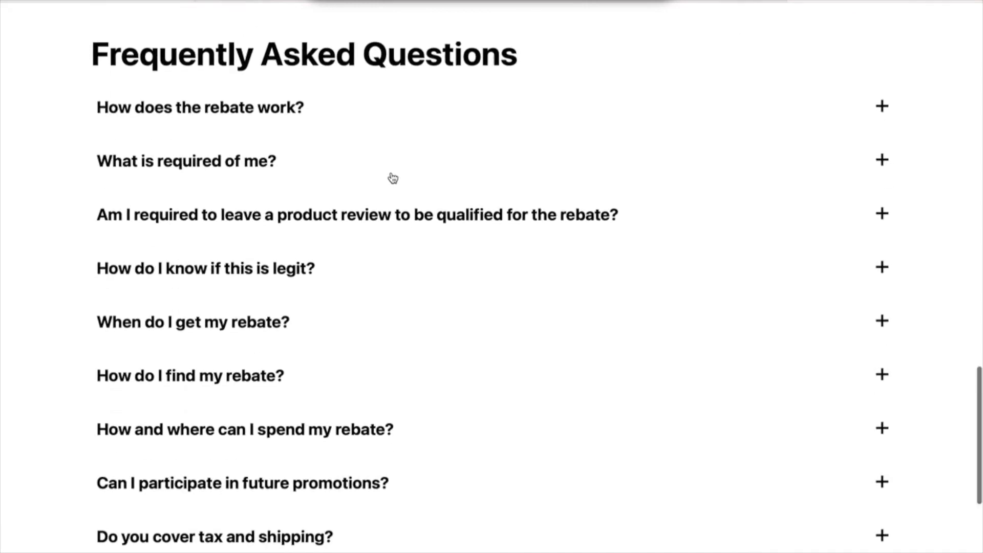
scroll(392, 177, "up", 15)
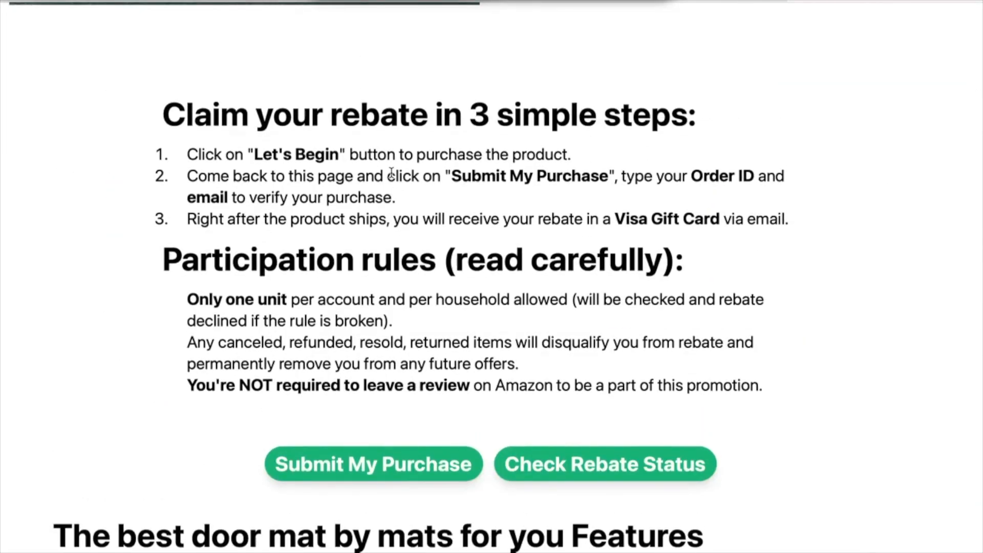
scroll(392, 174, "down", 1)
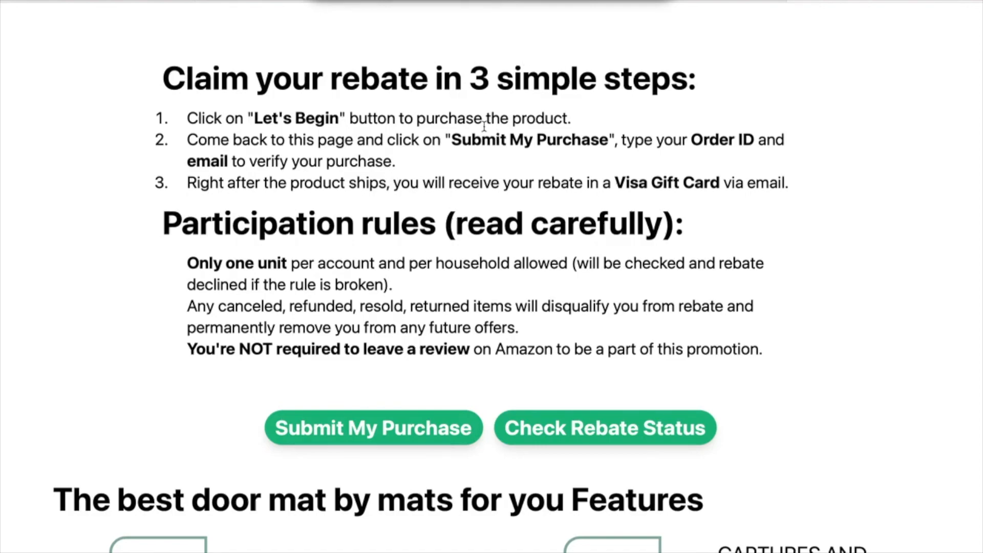
scroll(484, 127, "down", 20)
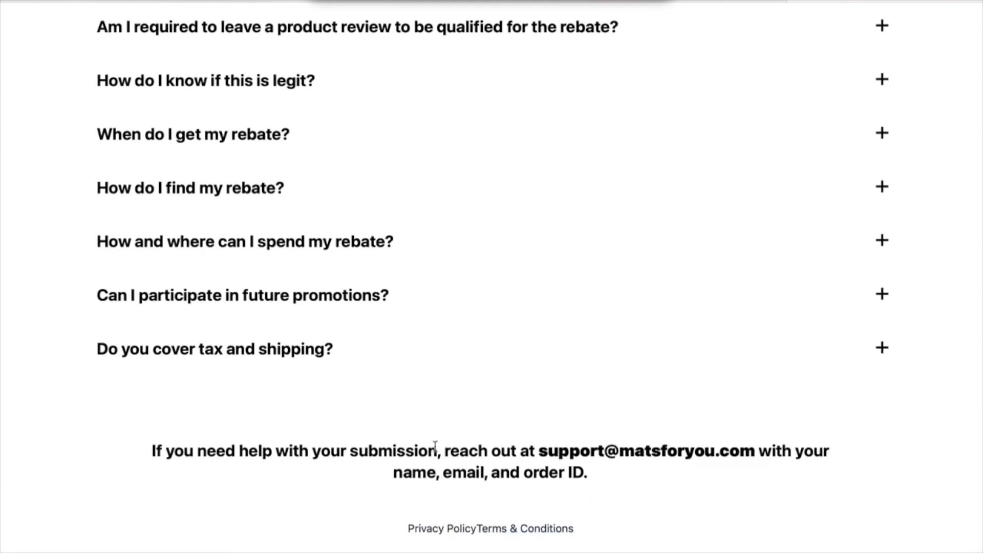
left_click_drag(478, 451, 755, 459)
left_click(755, 459)
scroll(395, 352, "down", 1)
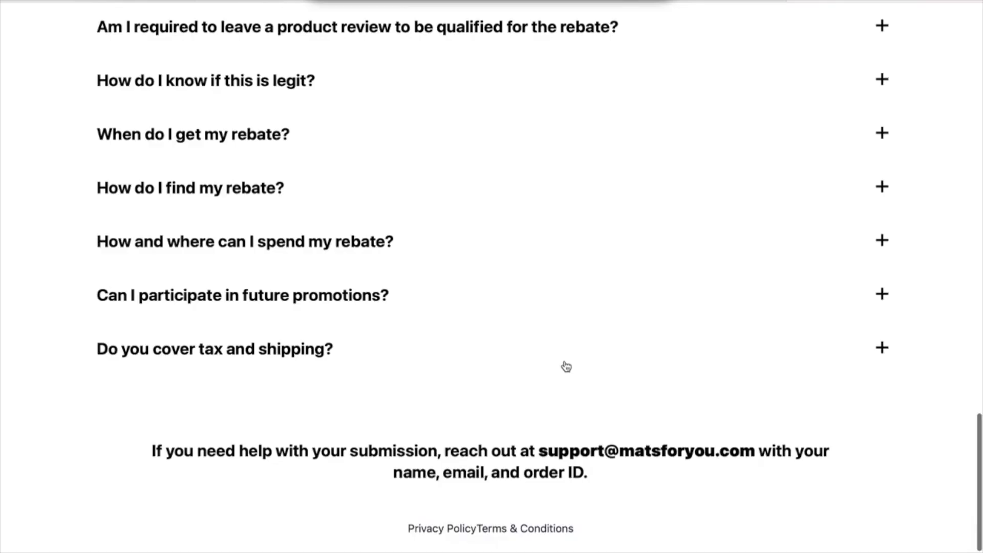
scroll(566, 366, "up", 15)
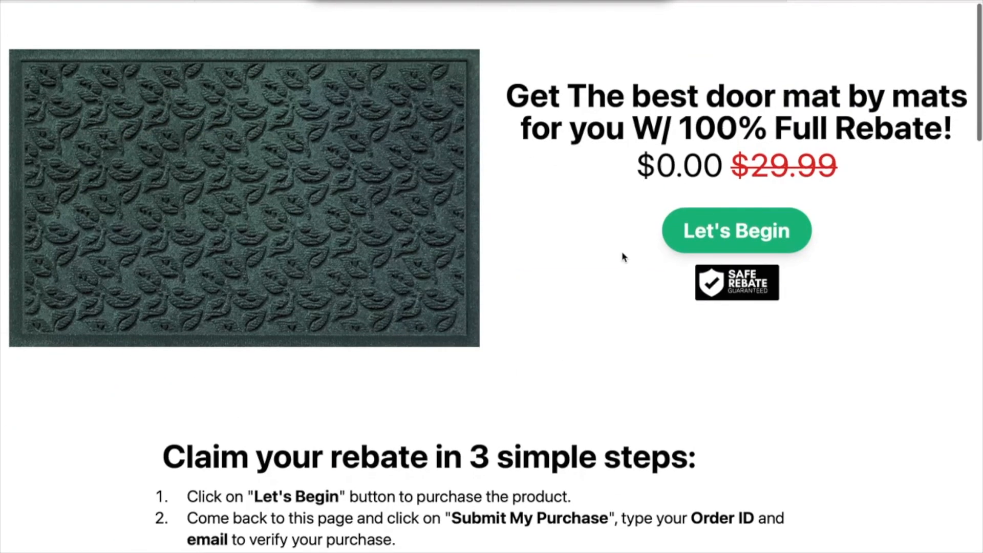
left_click_drag(504, 108, 555, 411)
left_click(555, 411)
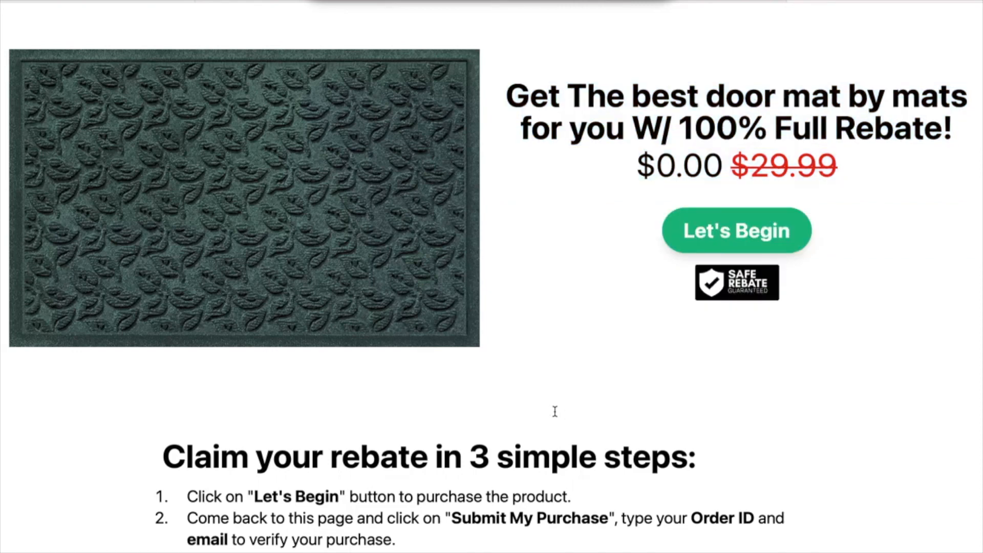